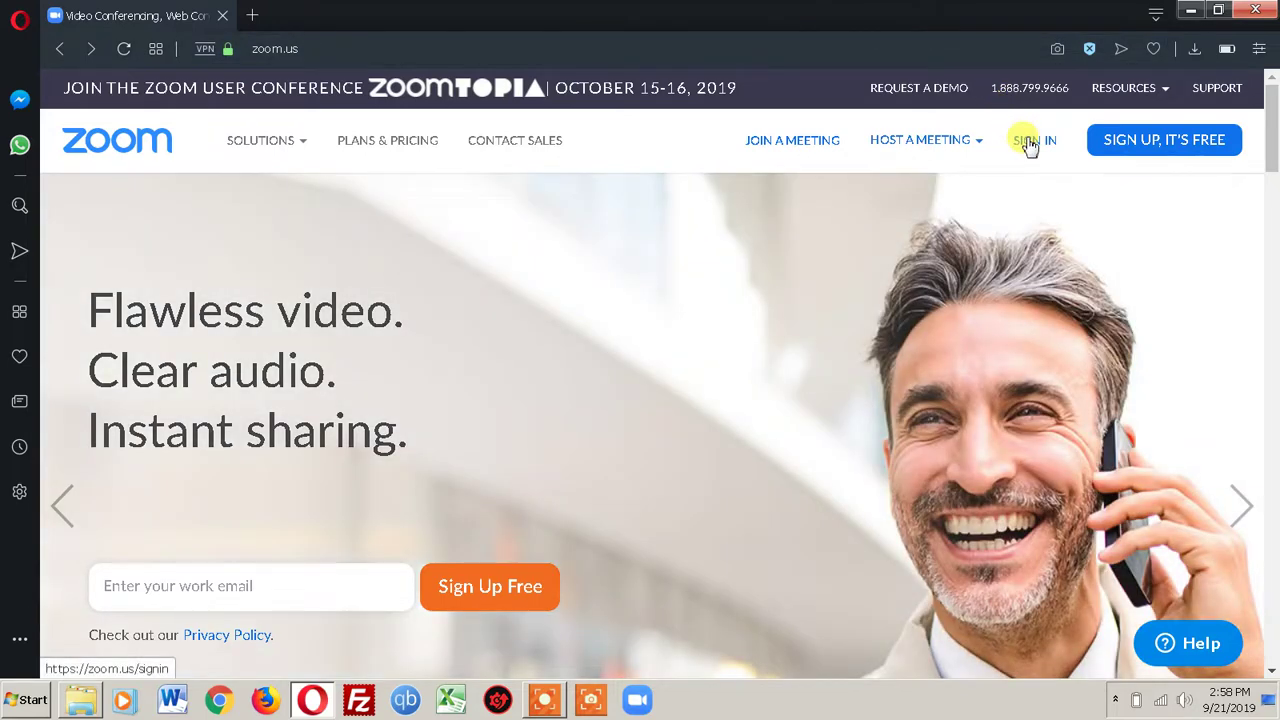
Visit the Zoom sign-in and free sign-up pages, then close the Opera window.
{"action": "left_click", "coordinate": [1030, 144]}
{"action": "left_click", "coordinate": [1193, 145]}
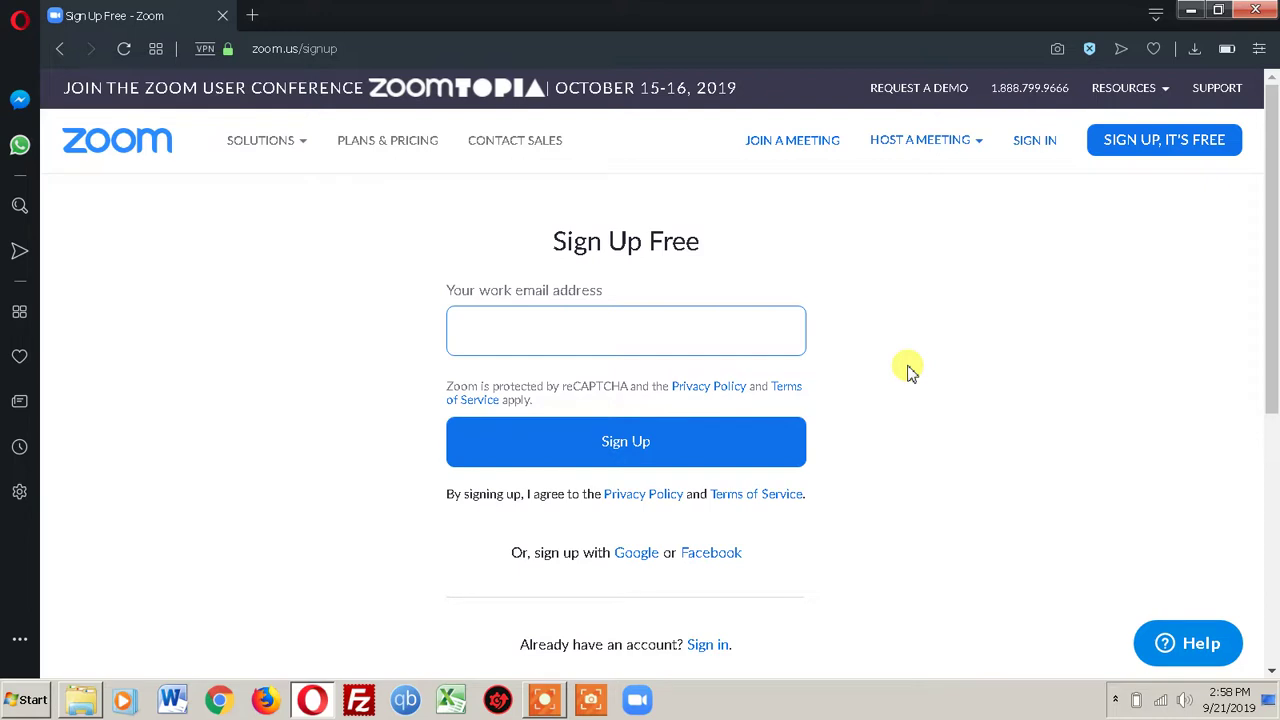
{"action": "left_click", "coordinate": [1274, 9]}
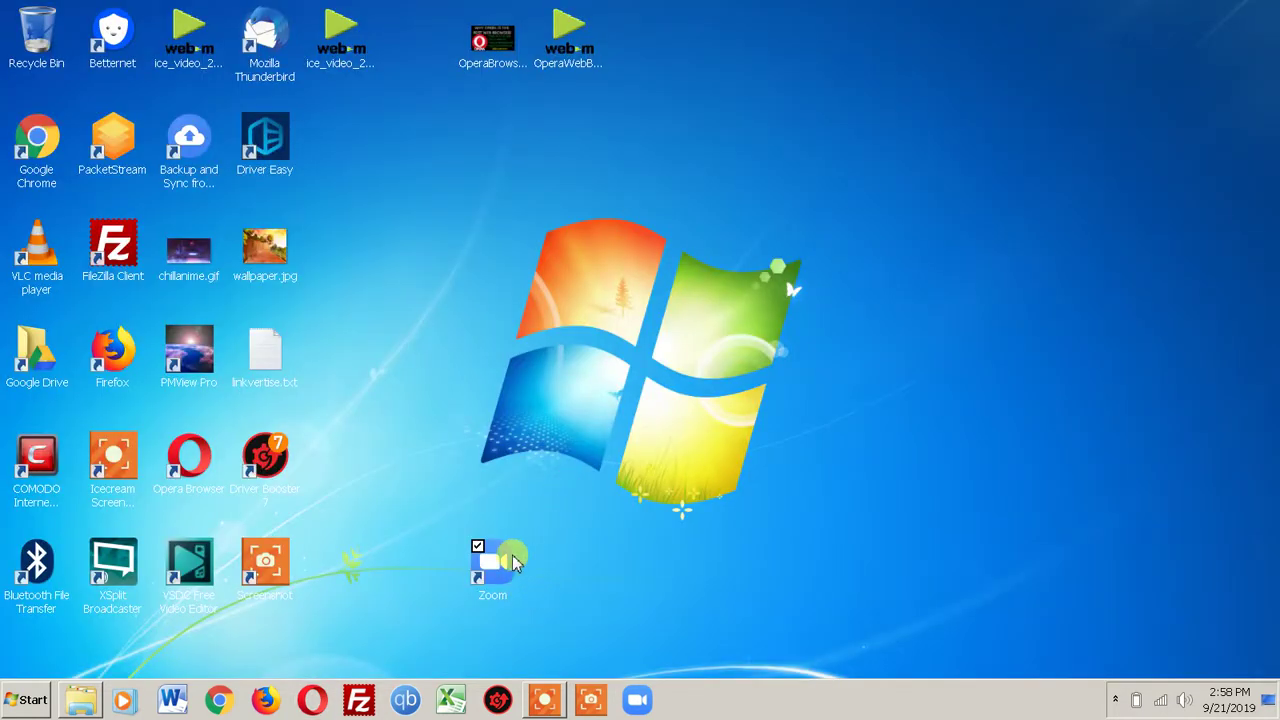
Launch Zoom and start a full-screen new meeting with the camera off, recording it.
{"action": "left_click", "coordinate": [497, 567]}
{"action": "double_click", "coordinate": [497, 567]}
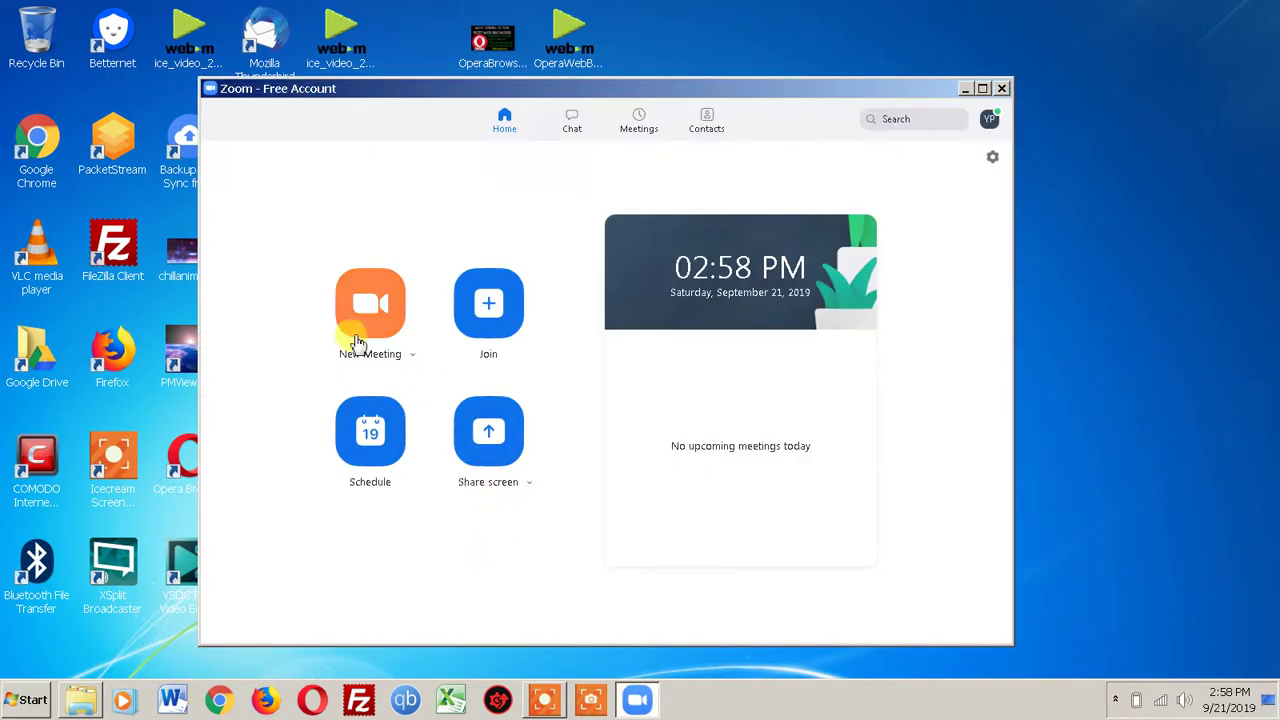
{"action": "left_click", "coordinate": [368, 303]}
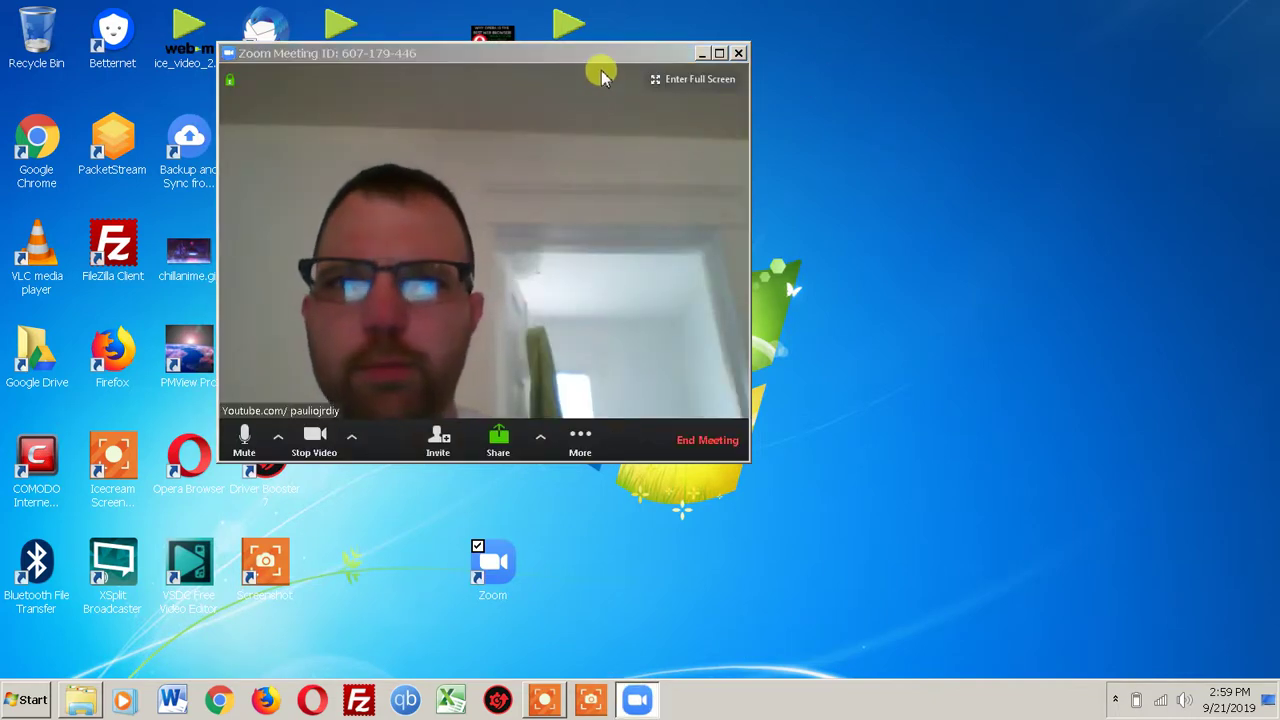
{"action": "double_click", "coordinate": [595, 52]}
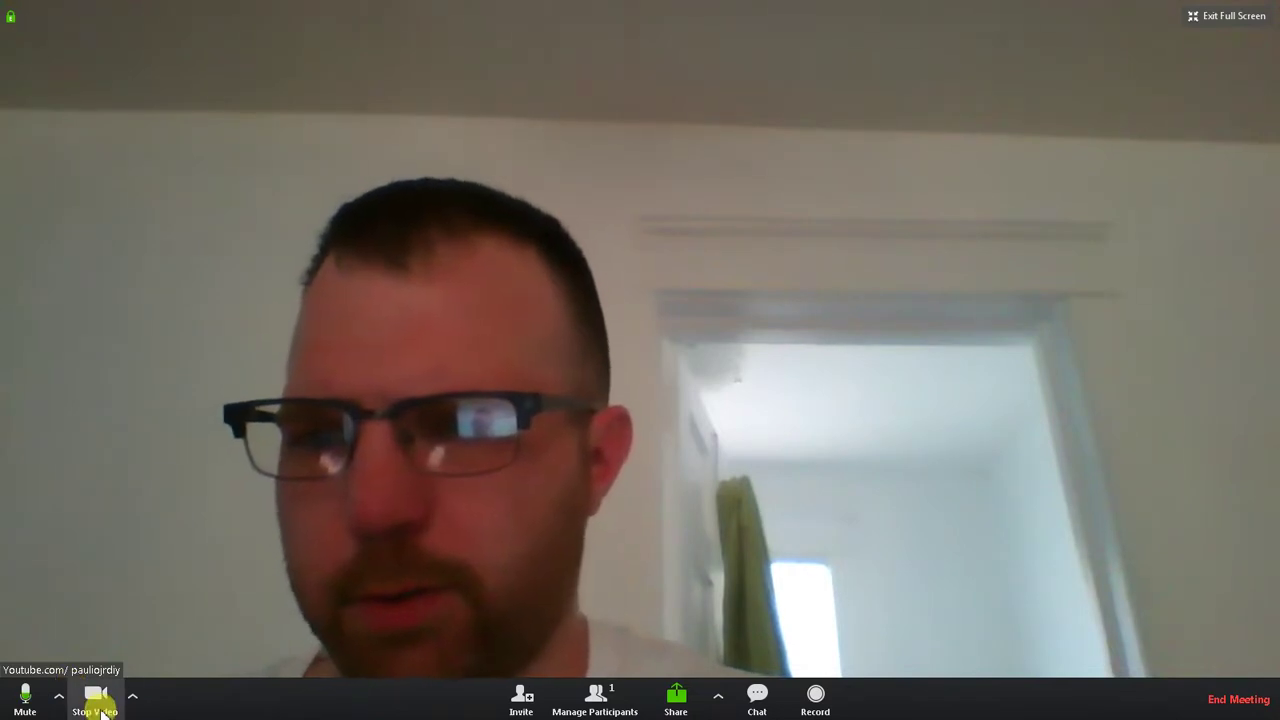
{"action": "left_click", "coordinate": [95, 700]}
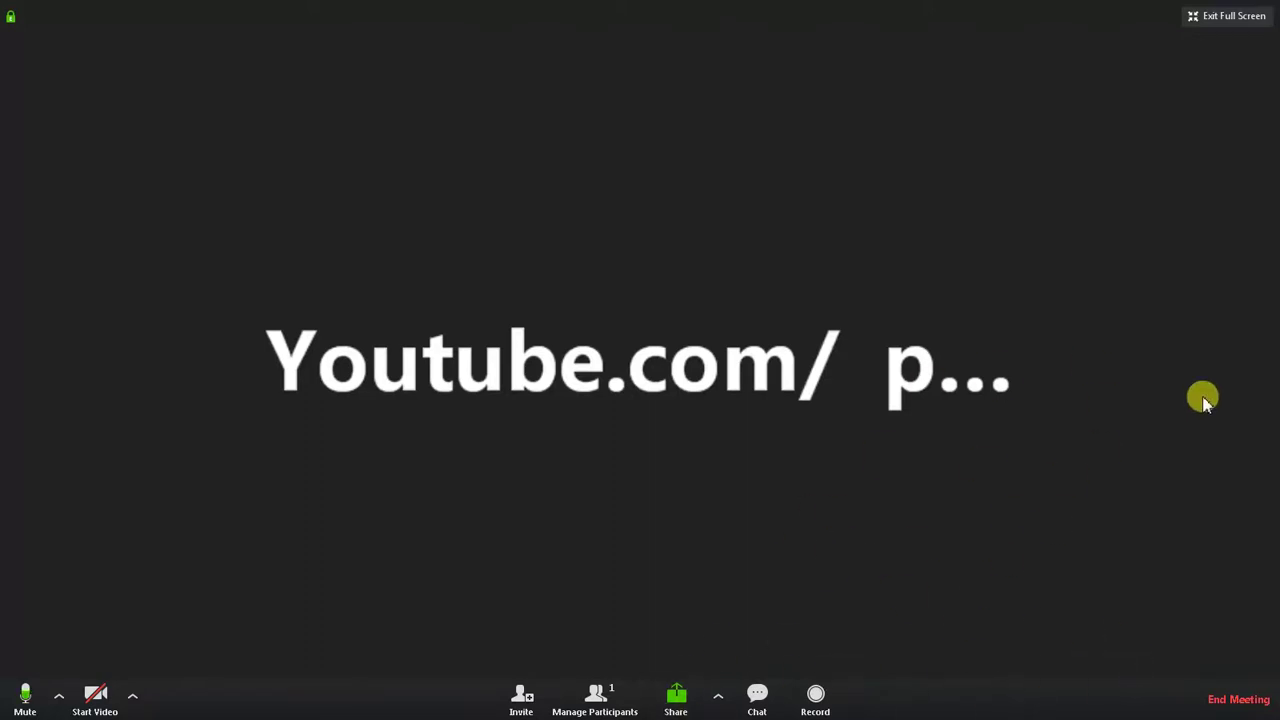
{"action": "left_click", "coordinate": [816, 695]}
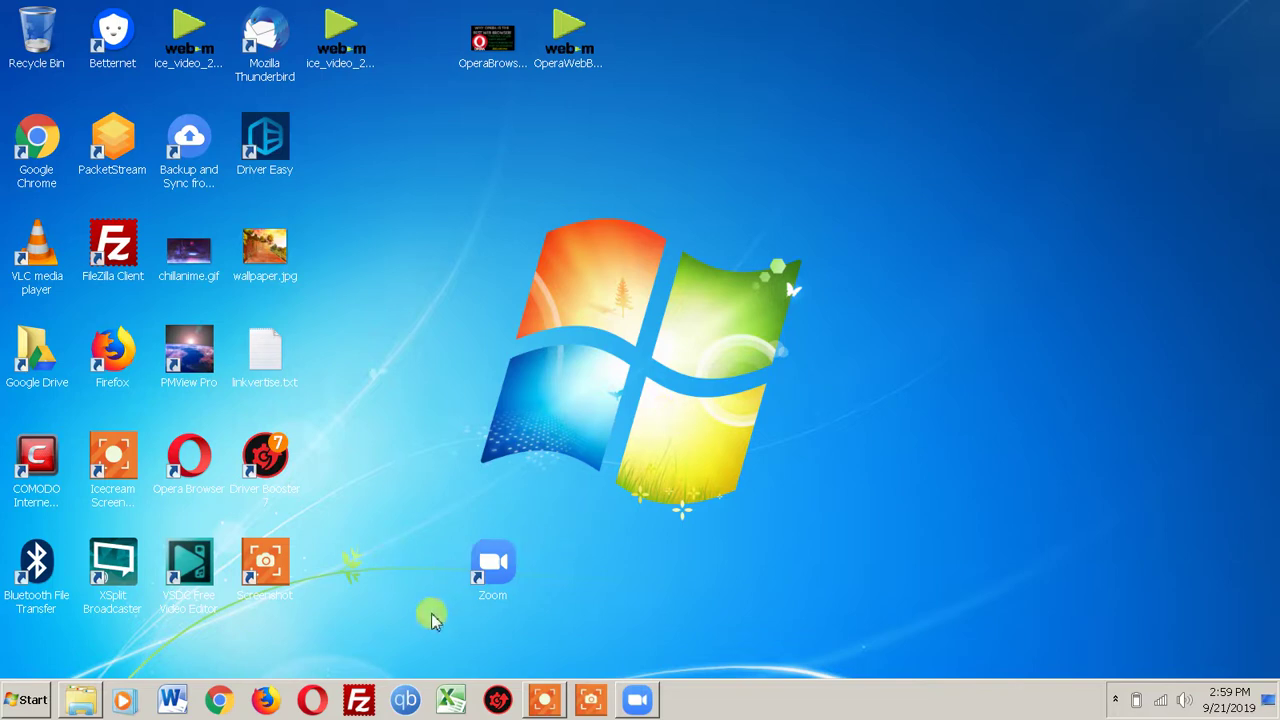
Open the Inner Circle Podcast channel on youtube.com in Opera and unmute its video.
{"action": "left_click", "coordinate": [324, 701]}
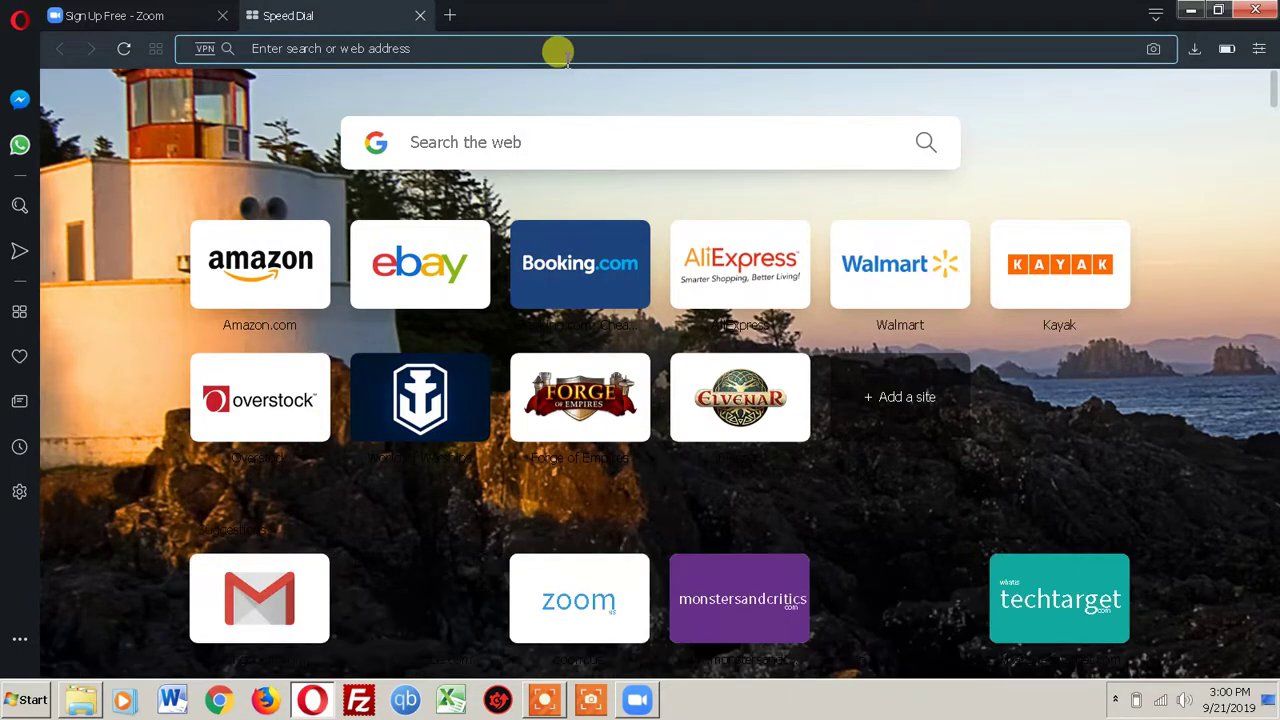
{"action": "type", "text": "youtube."}
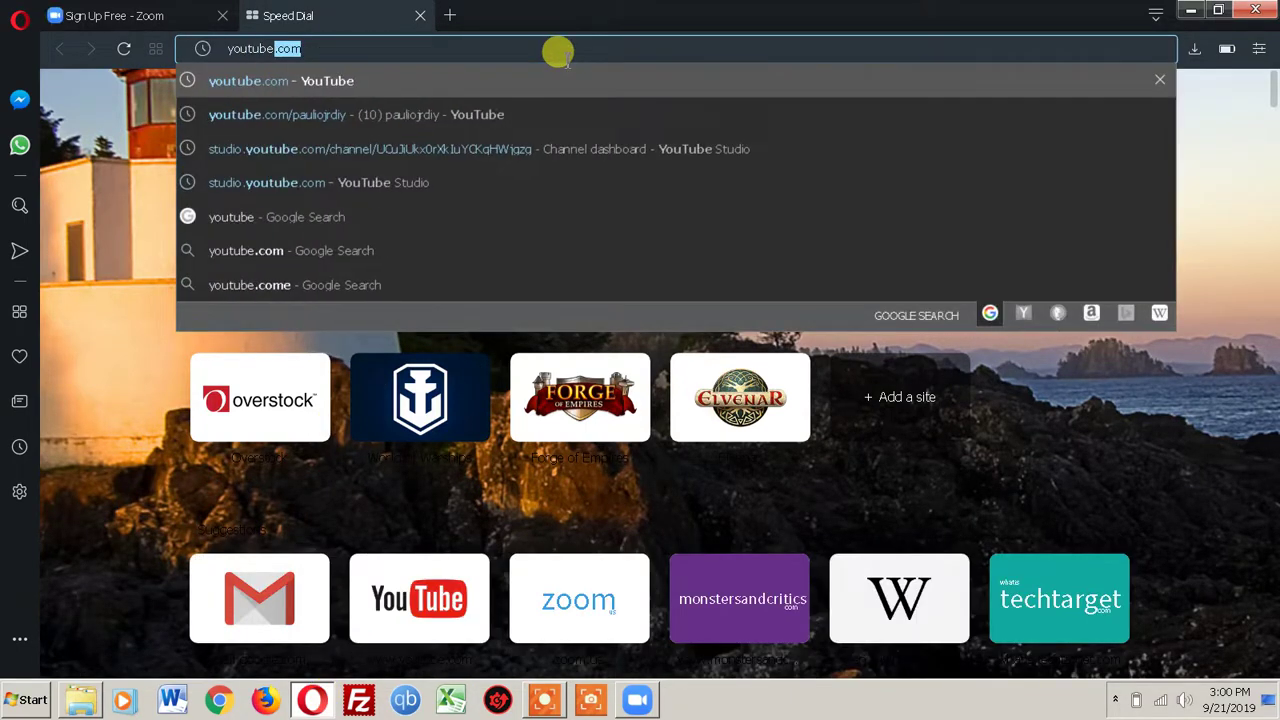
{"action": "type", "text": "com"}
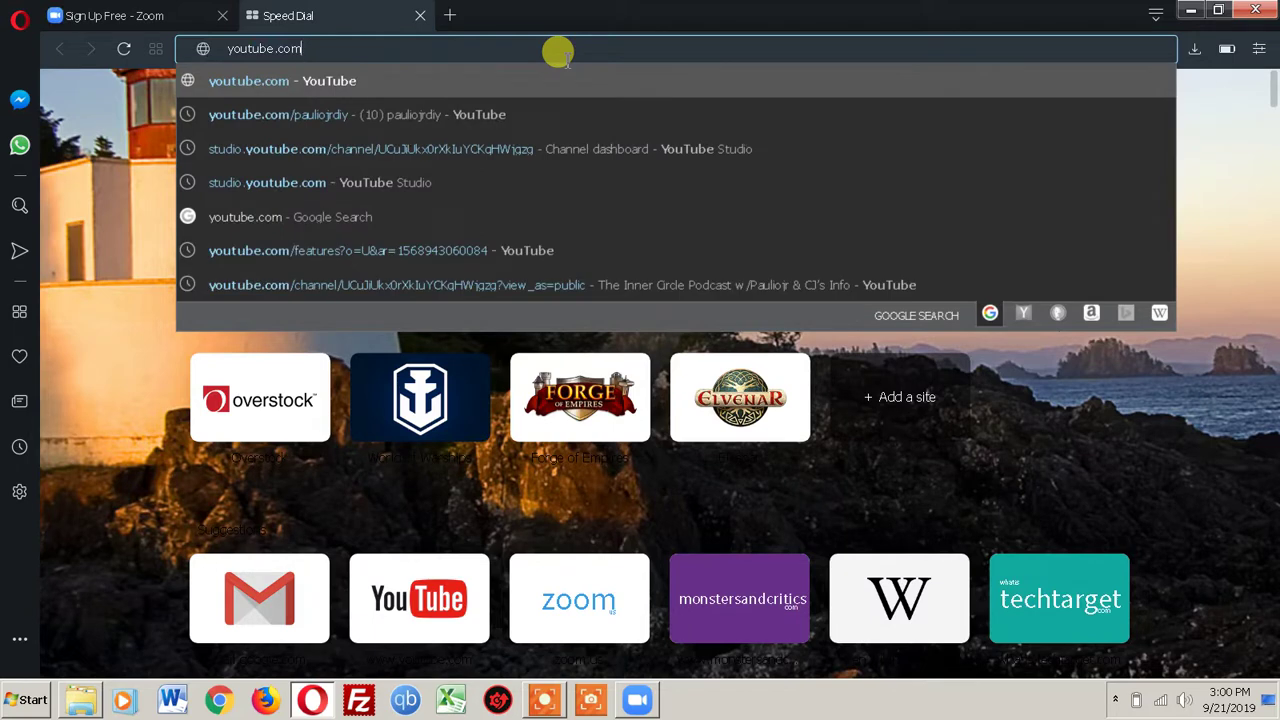
{"action": "key", "text": "Down"}
{"action": "key", "text": "Return"}
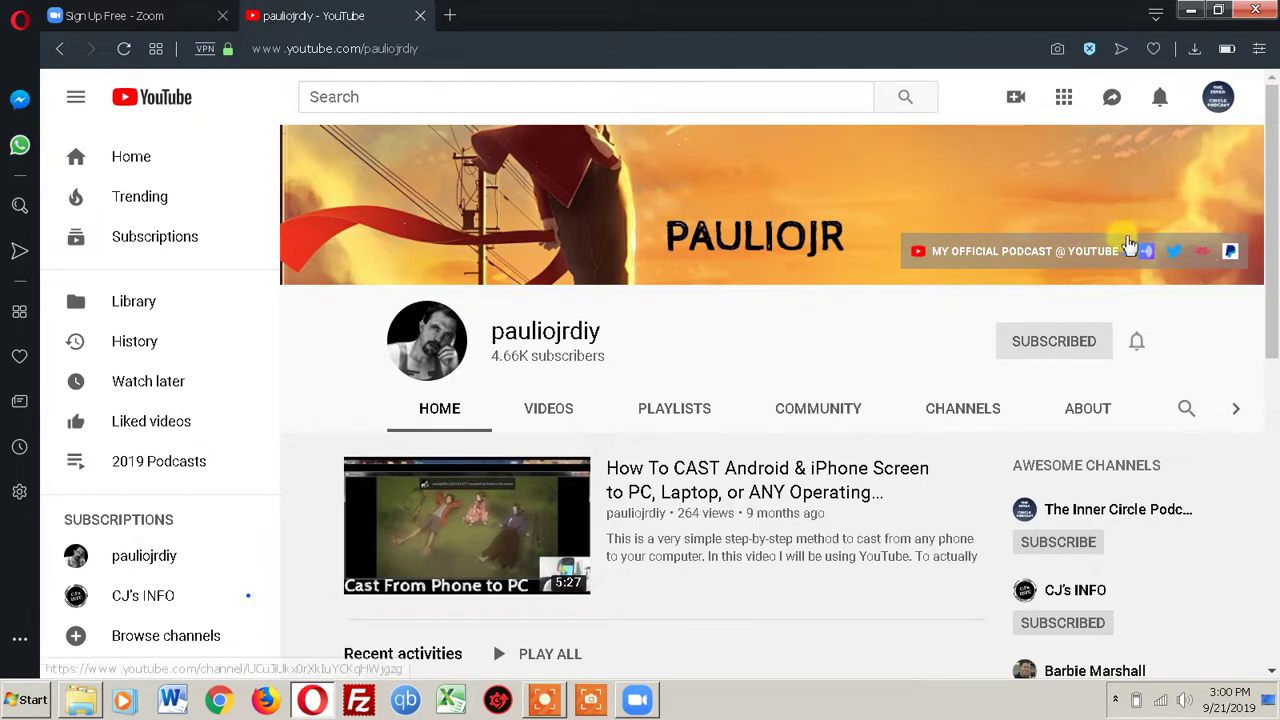
{"action": "left_click", "coordinate": [1043, 264]}
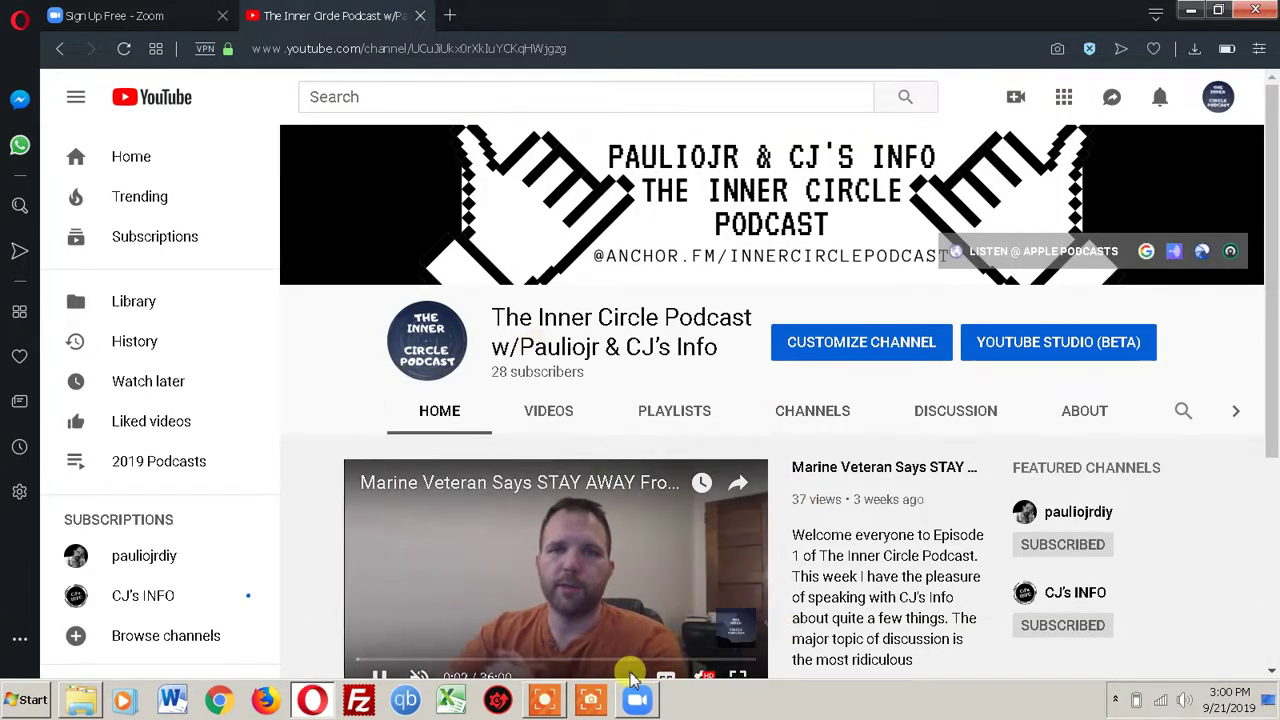
{"action": "left_click", "coordinate": [421, 679]}
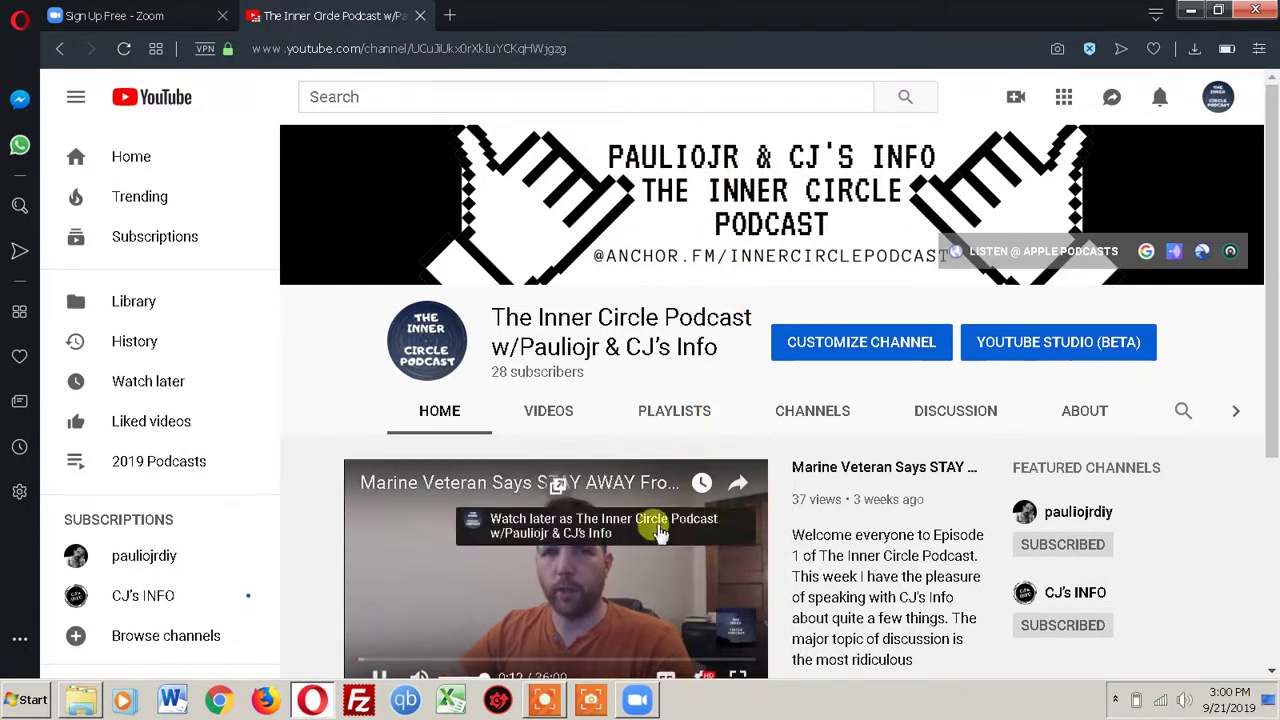
Play the featured podcast video, seek to about 14:47, pause it, and close Opera.
{"action": "left_click", "coordinate": [706, 17]}
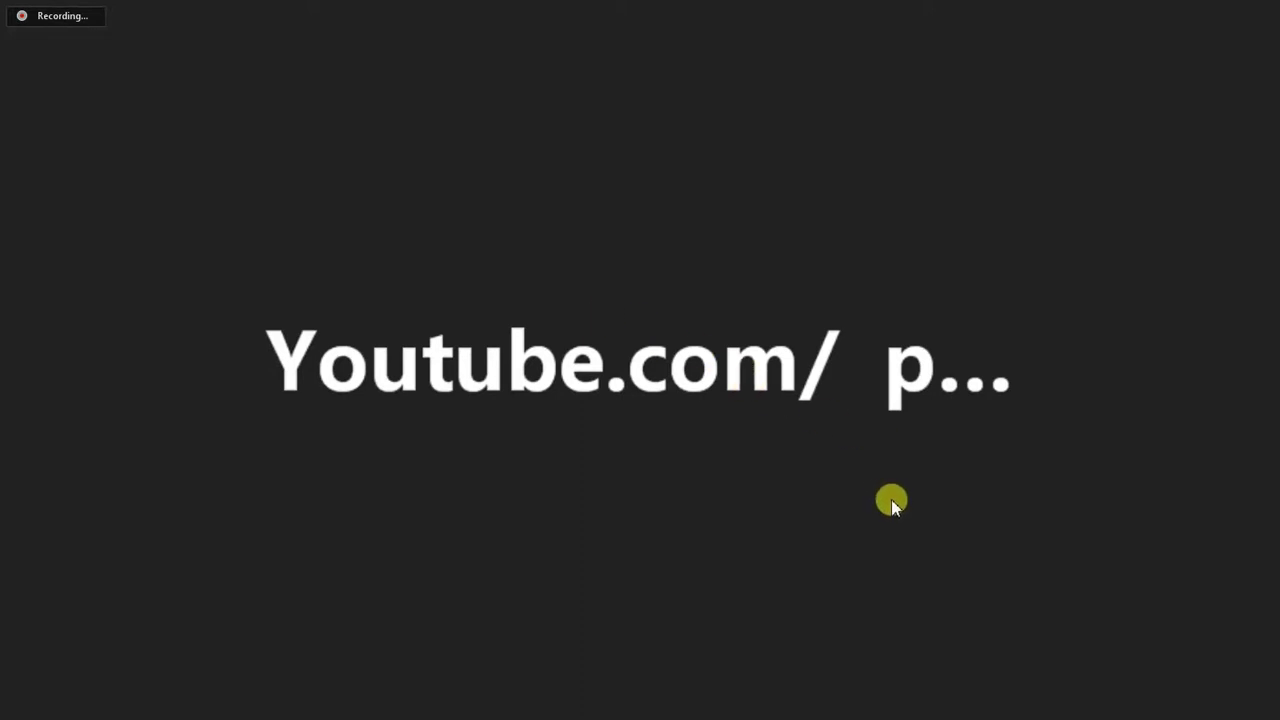
{"action": "key", "text": "alt+Tab"}
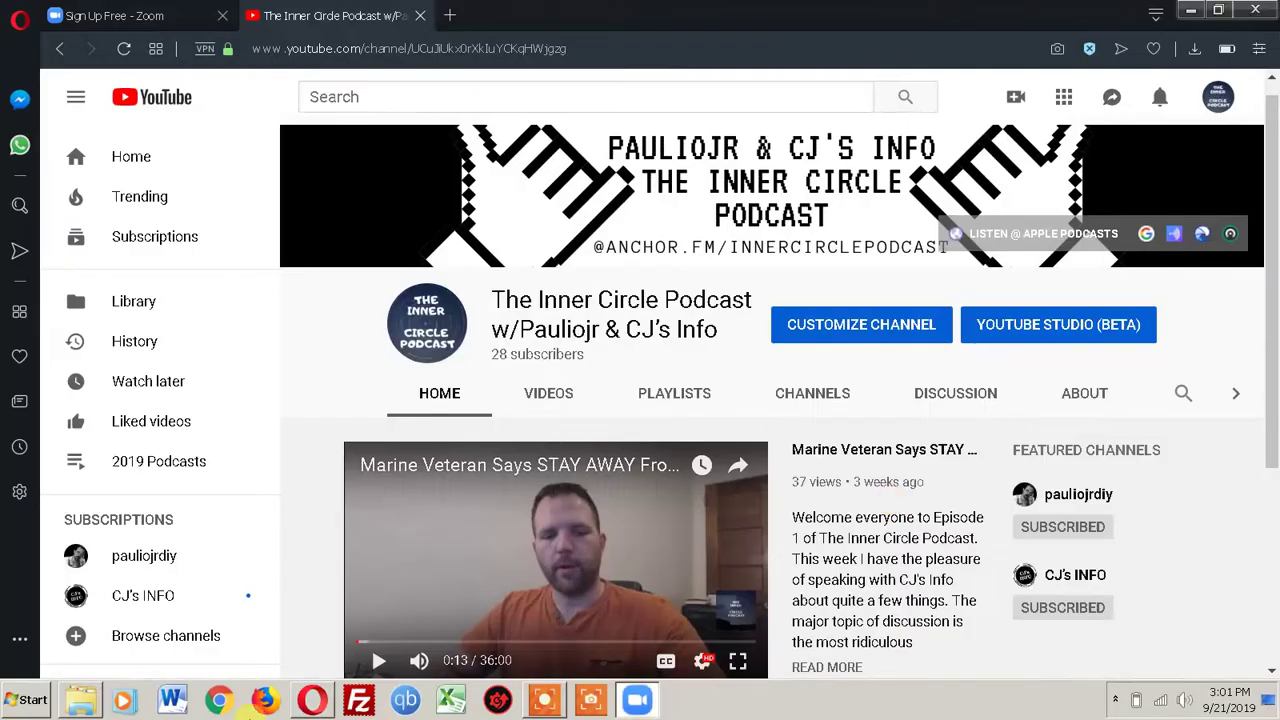
{"action": "left_click", "coordinate": [377, 660]}
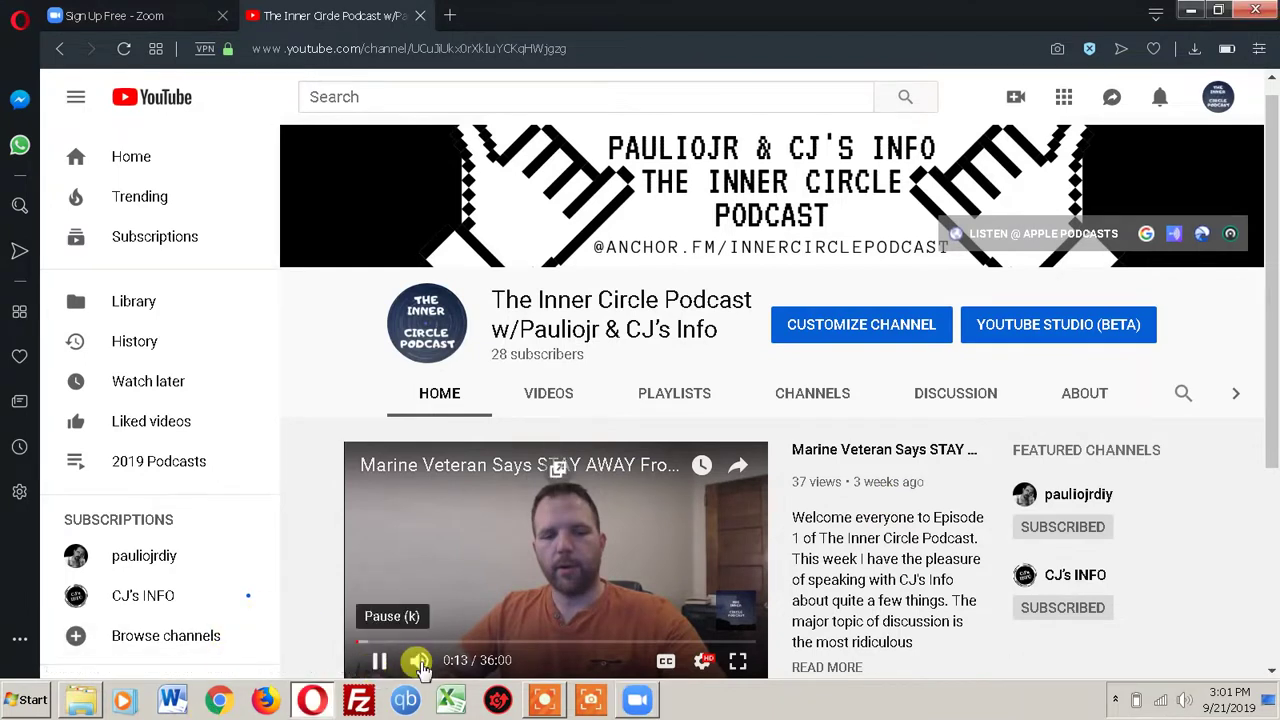
{"action": "left_click", "coordinate": [521, 643]}
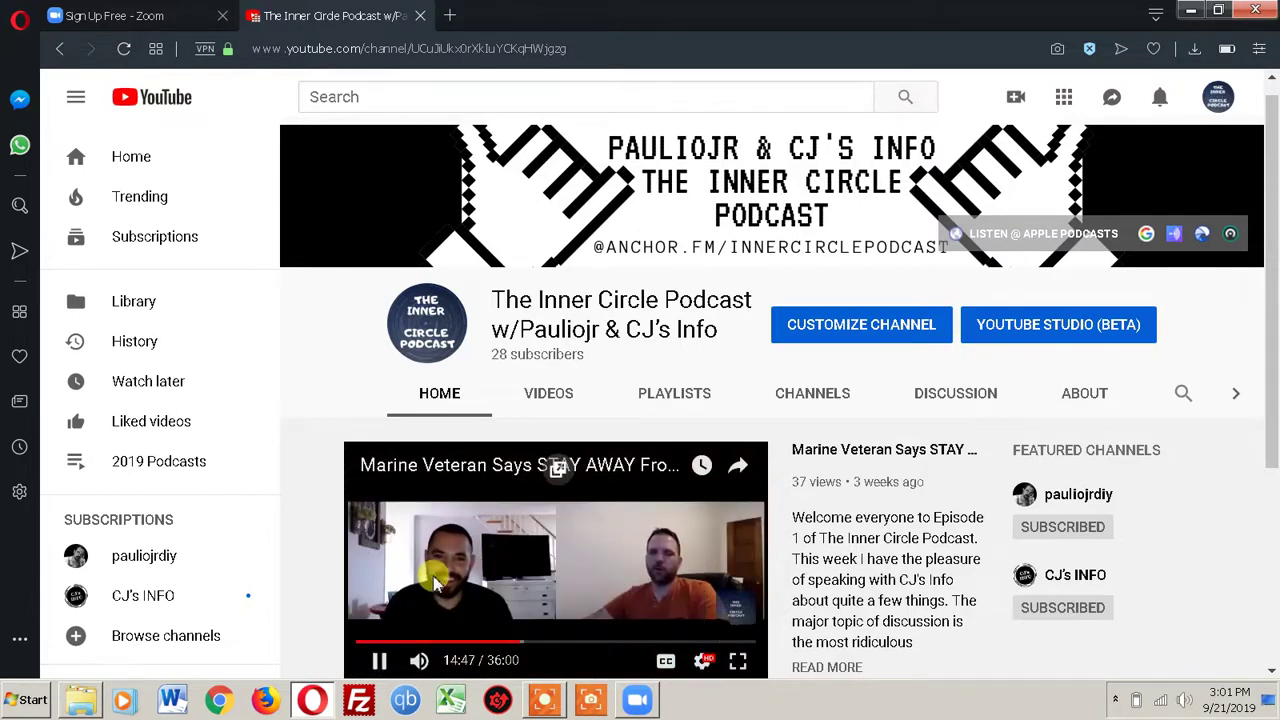
{"action": "left_click", "coordinate": [430, 492]}
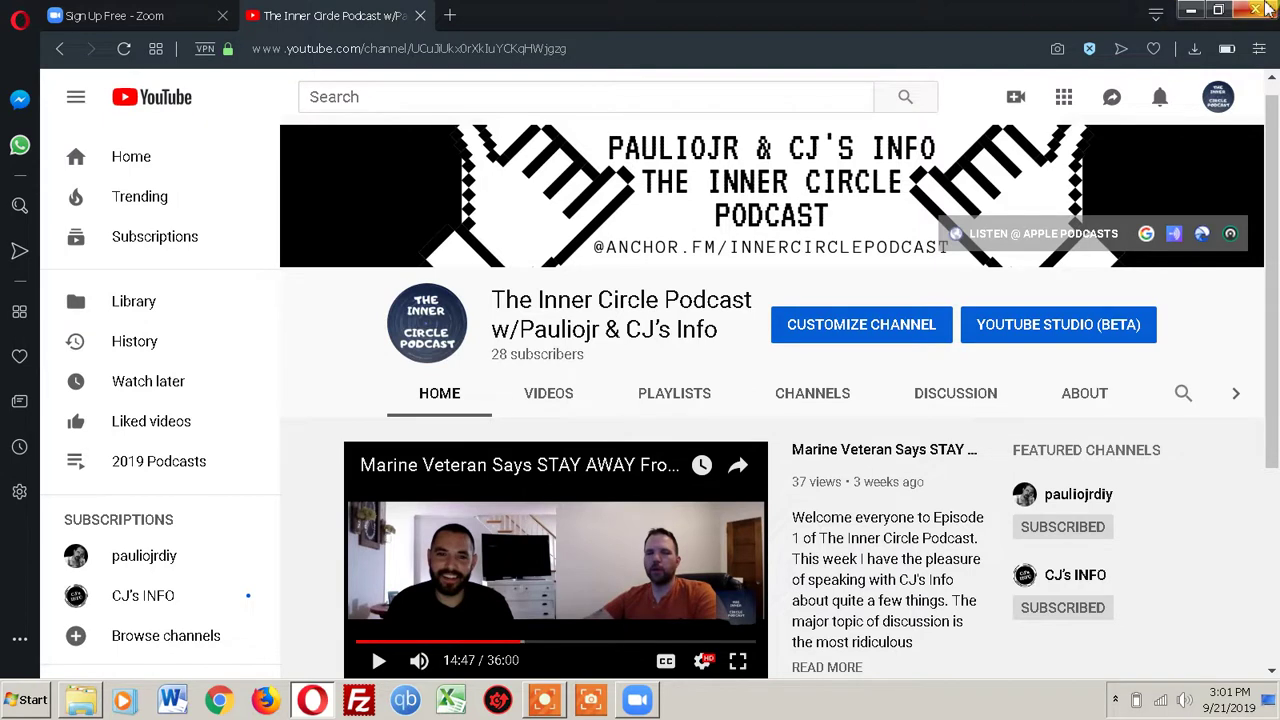
{"action": "left_click", "coordinate": [1256, 10]}
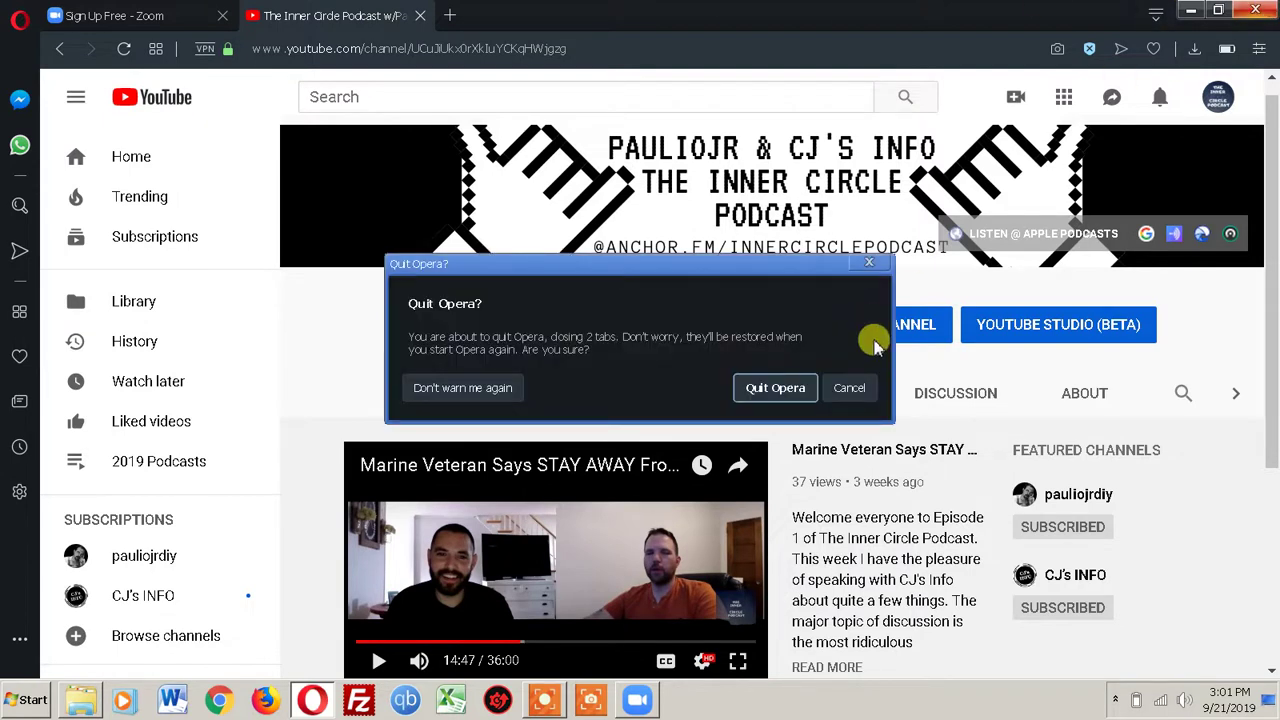
Quit Opera and turn the webcam feed back on in the Zoom meeting.
{"action": "left_click", "coordinate": [797, 388]}
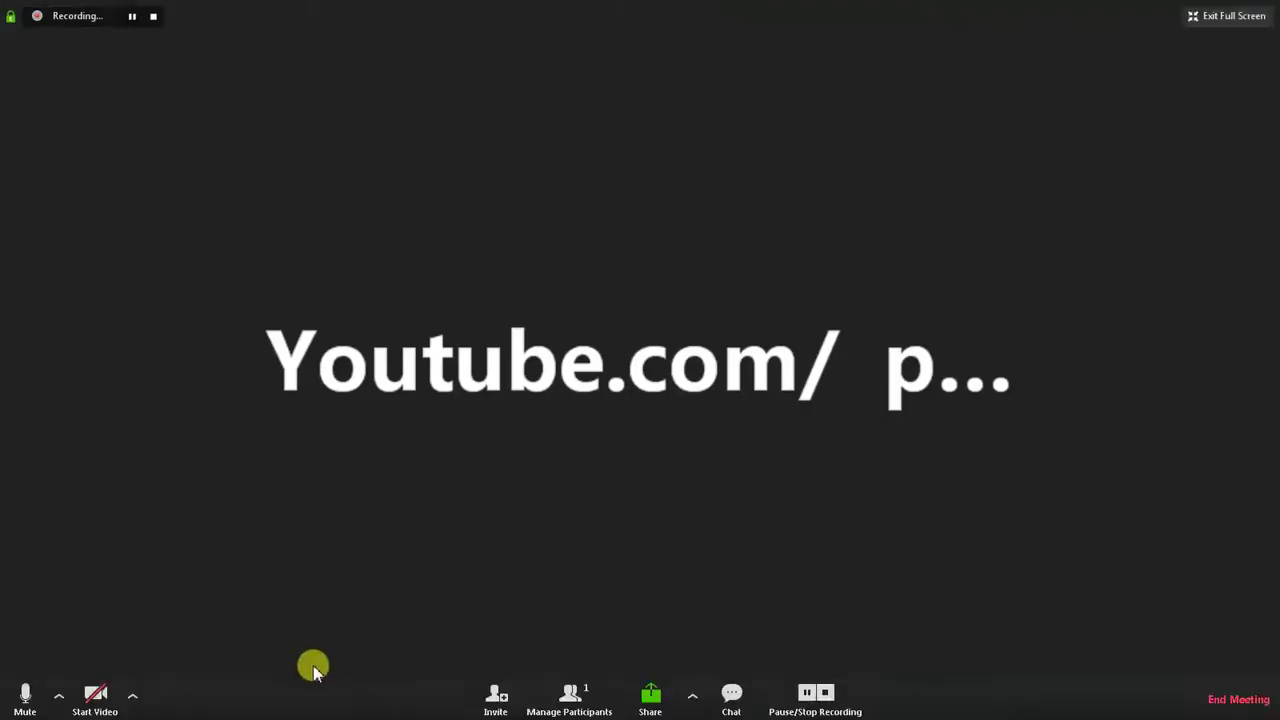
{"action": "left_click", "coordinate": [97, 703]}
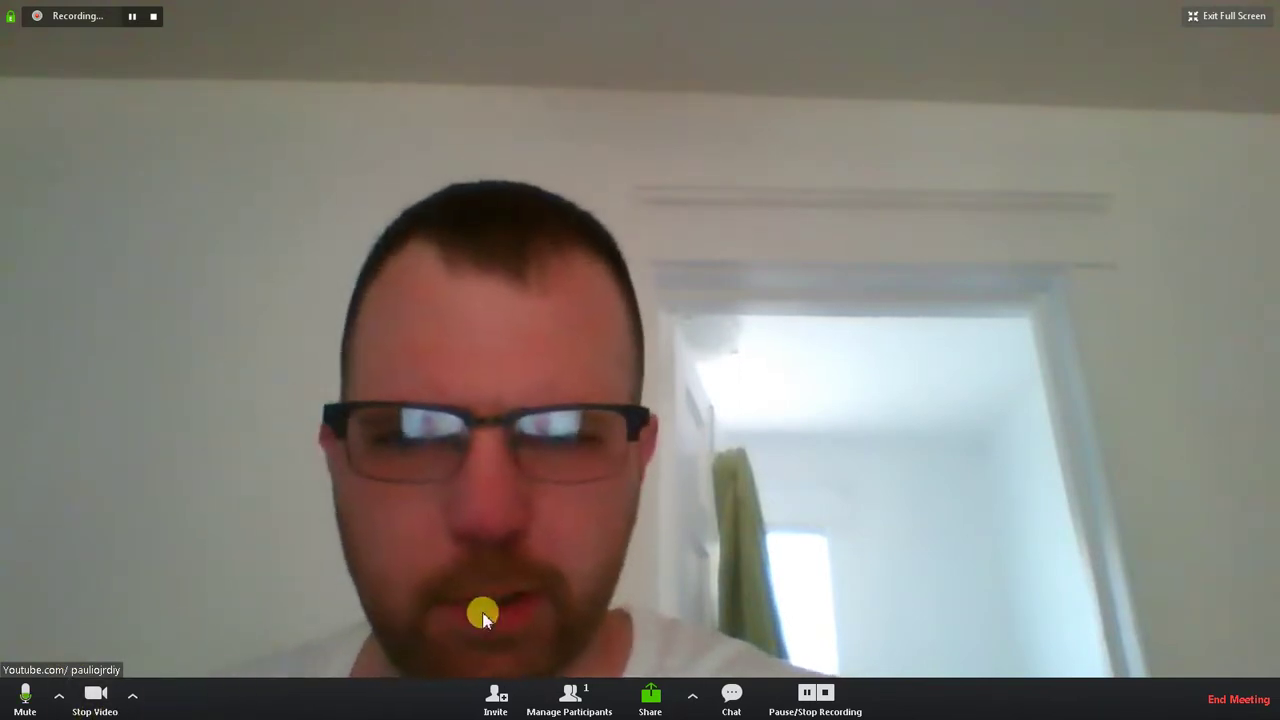
Open the meeting invite options, copy the join link, and close the invitation window.
{"action": "left_click", "coordinate": [503, 694]}
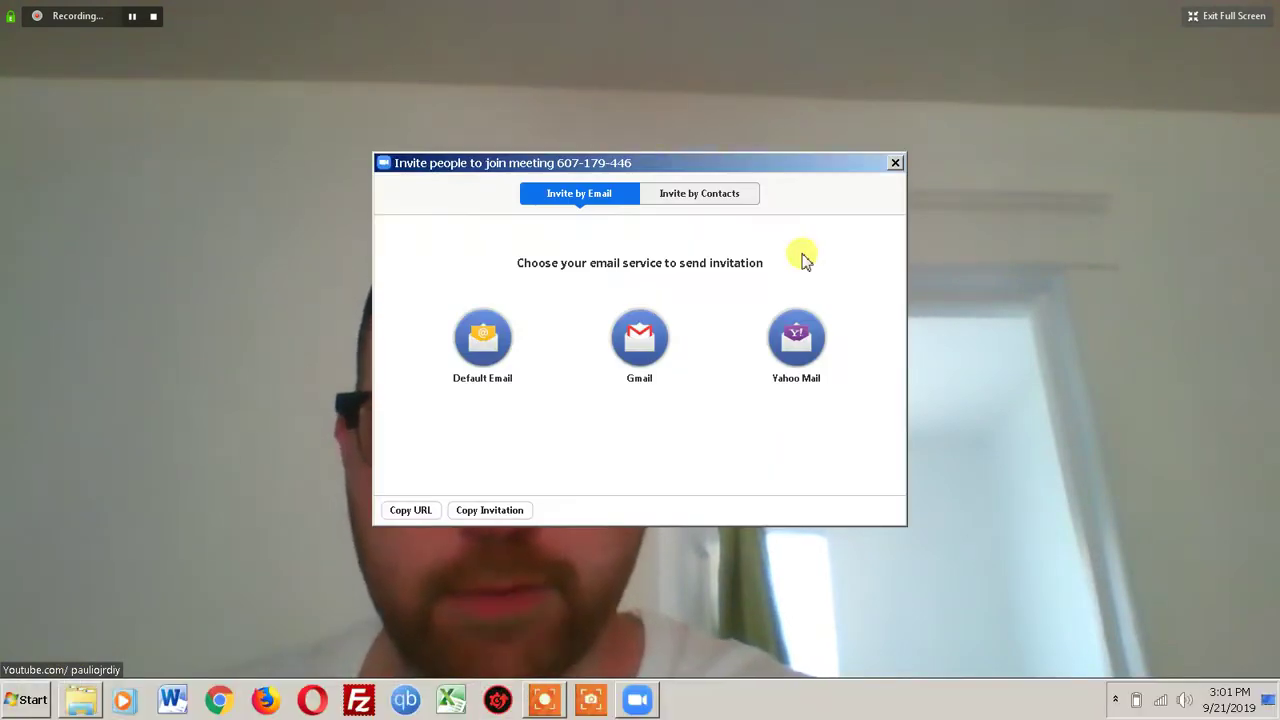
{"action": "left_click", "coordinate": [410, 512]}
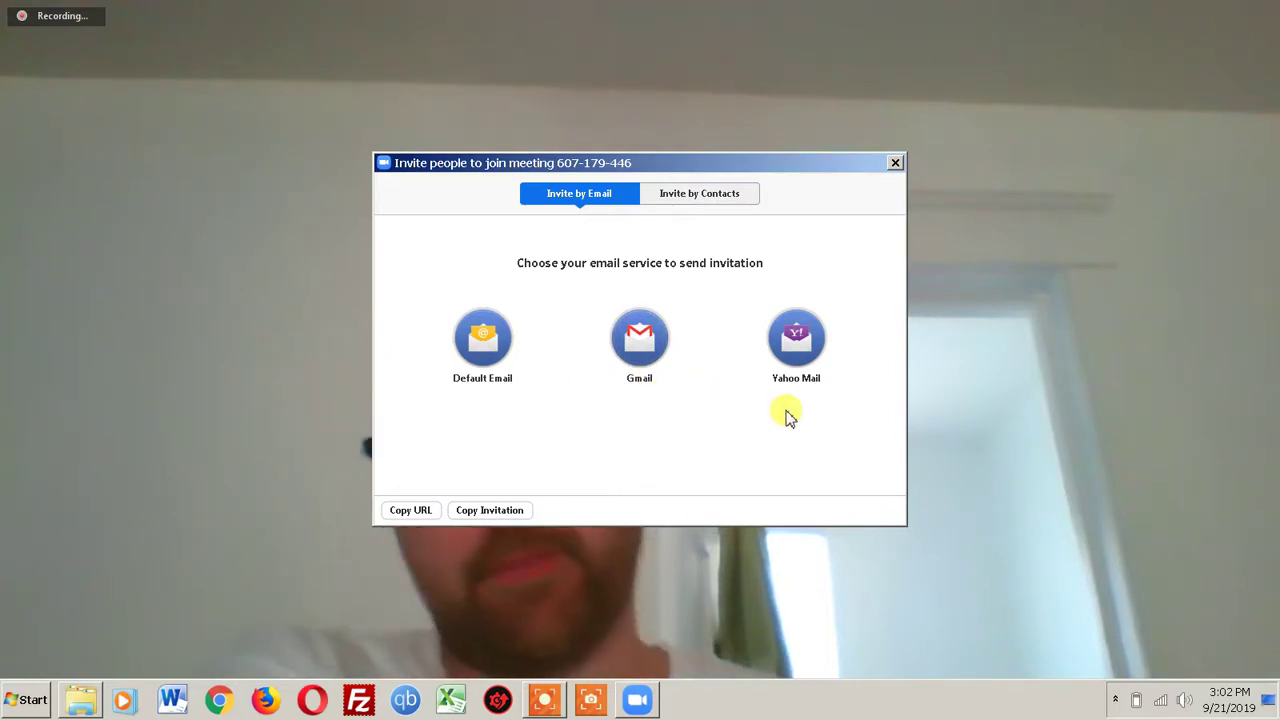
{"action": "left_click", "coordinate": [896, 163]}
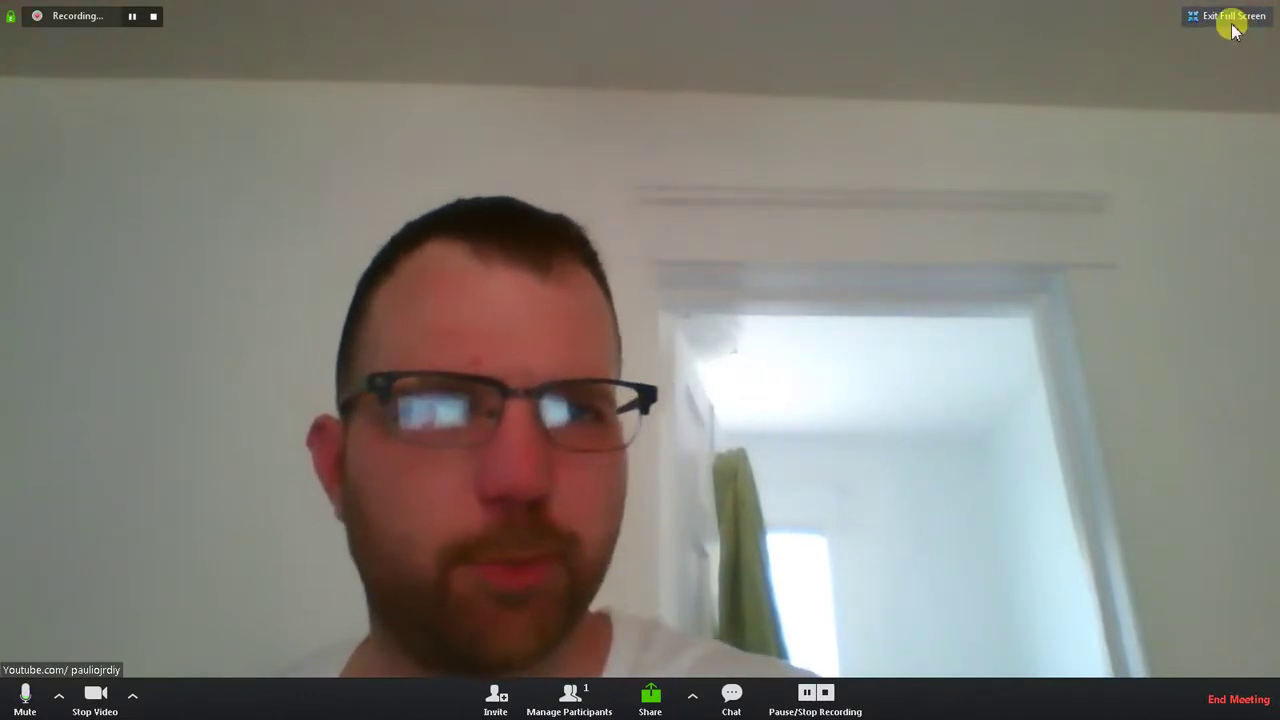
Exit full screen, enlarge the meeting window, stop video, and review Advanced Sharing Options.
{"action": "left_click", "coordinate": [1232, 24]}
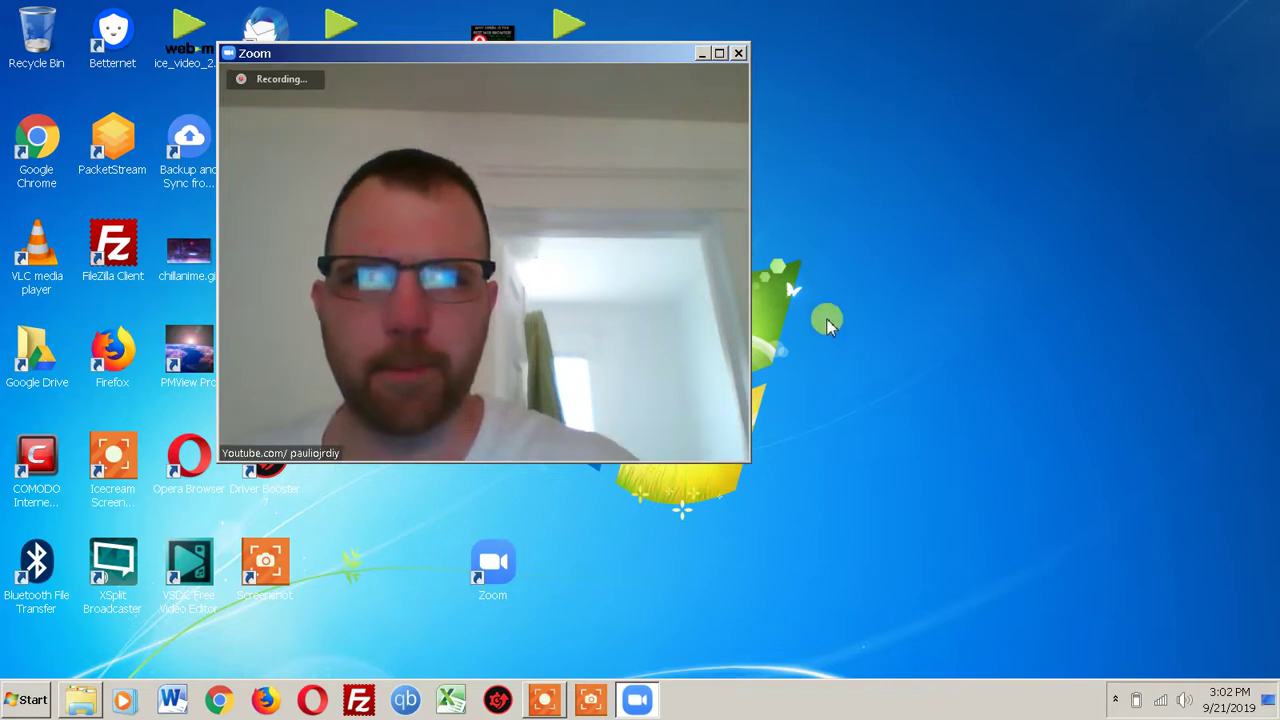
{"action": "left_click_drag", "start_coordinate": [853, 452], "coordinate": [951, 430]}
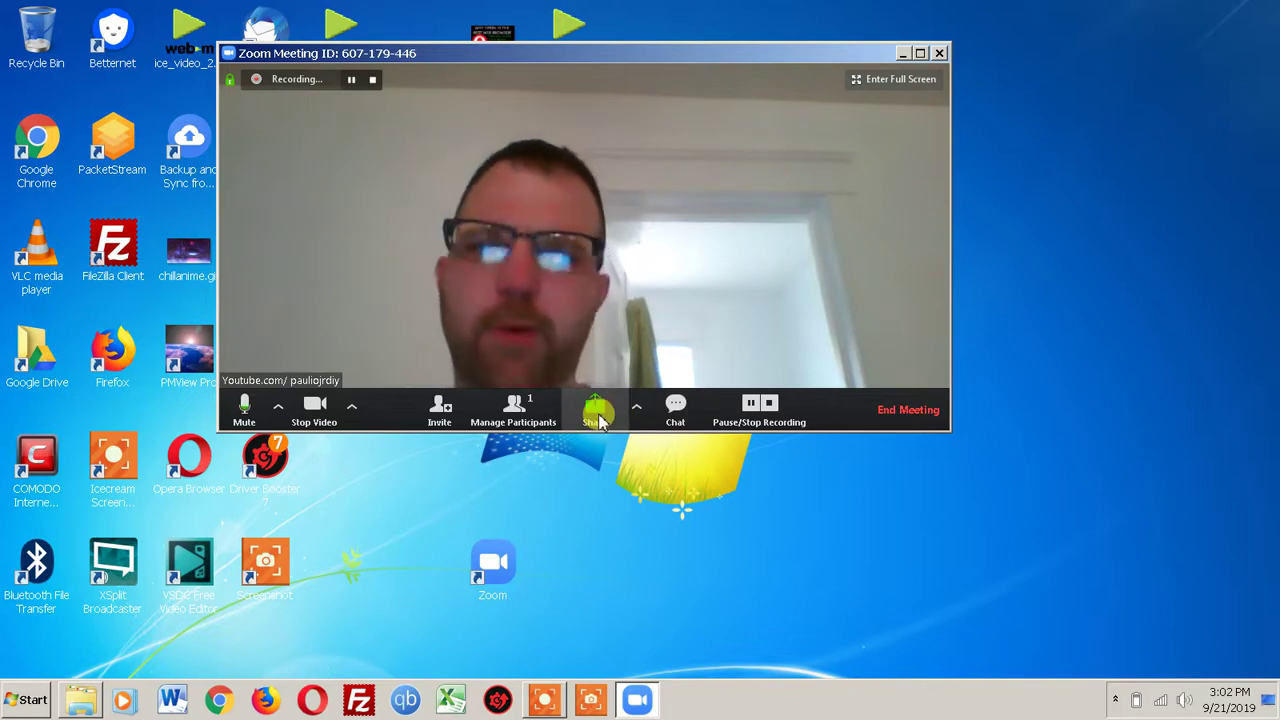
{"action": "left_click", "coordinate": [318, 410]}
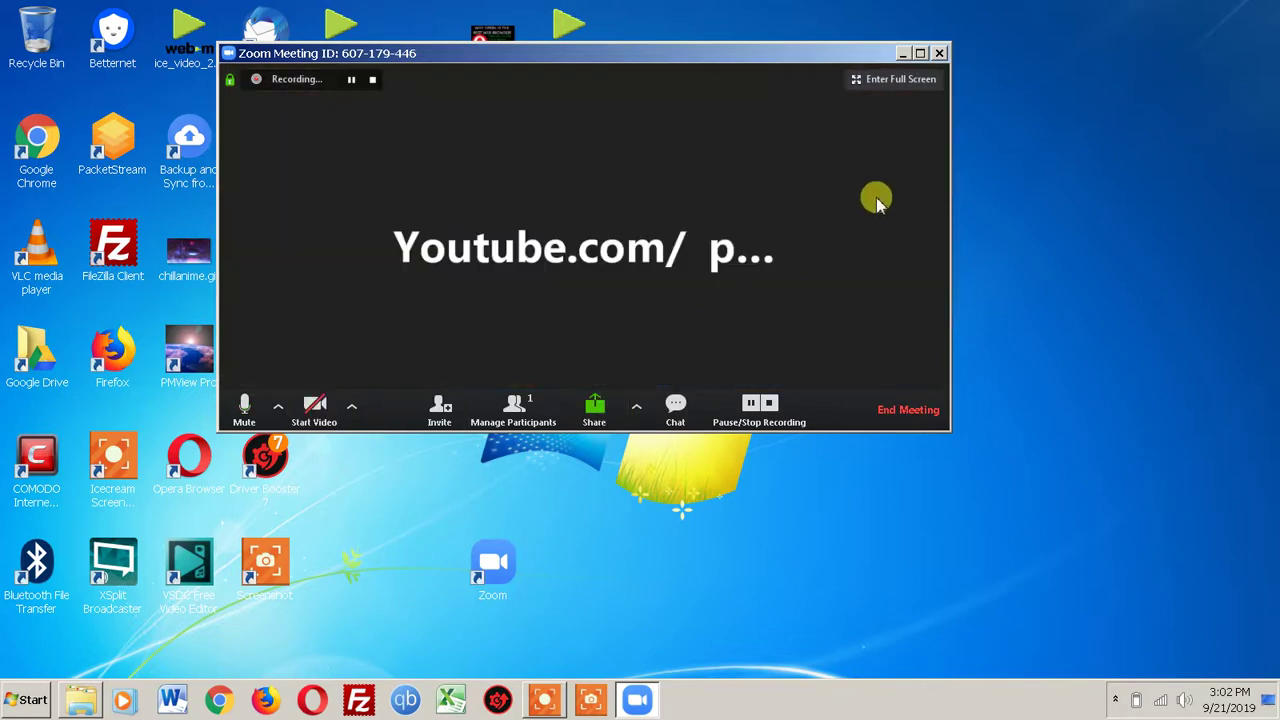
{"action": "left_click", "coordinate": [600, 408]}
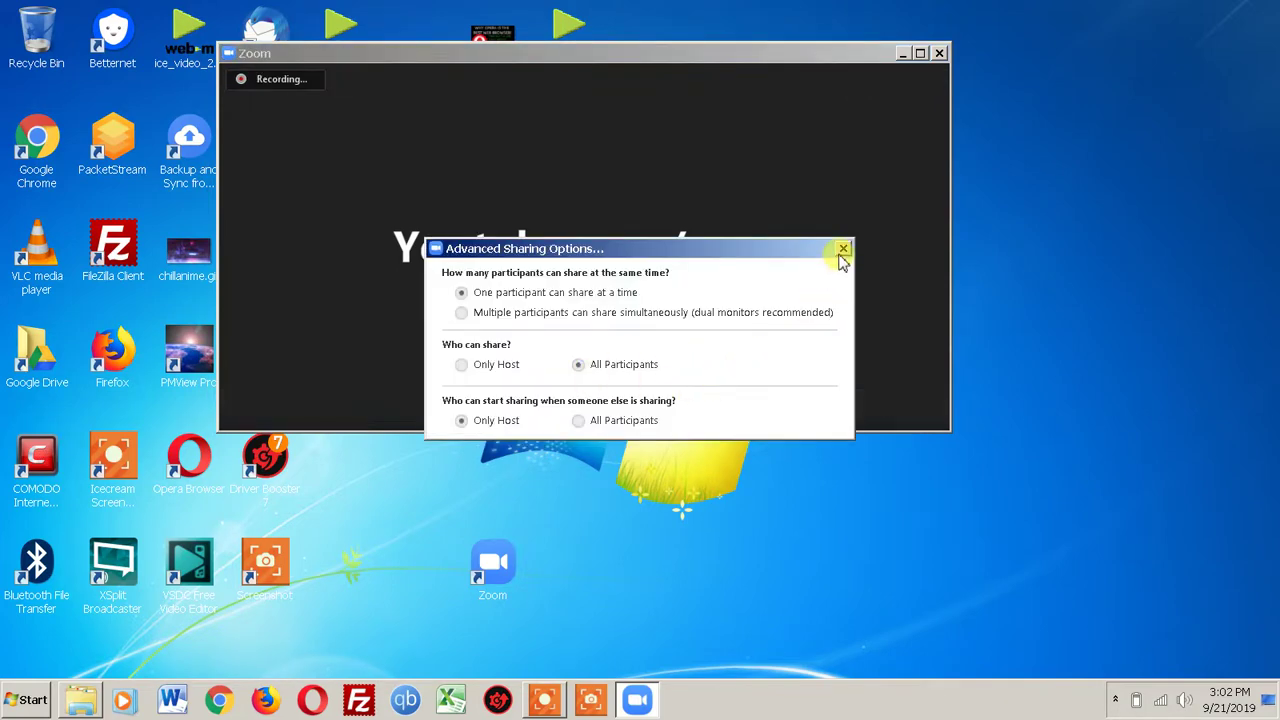
{"action": "left_click", "coordinate": [843, 248]}
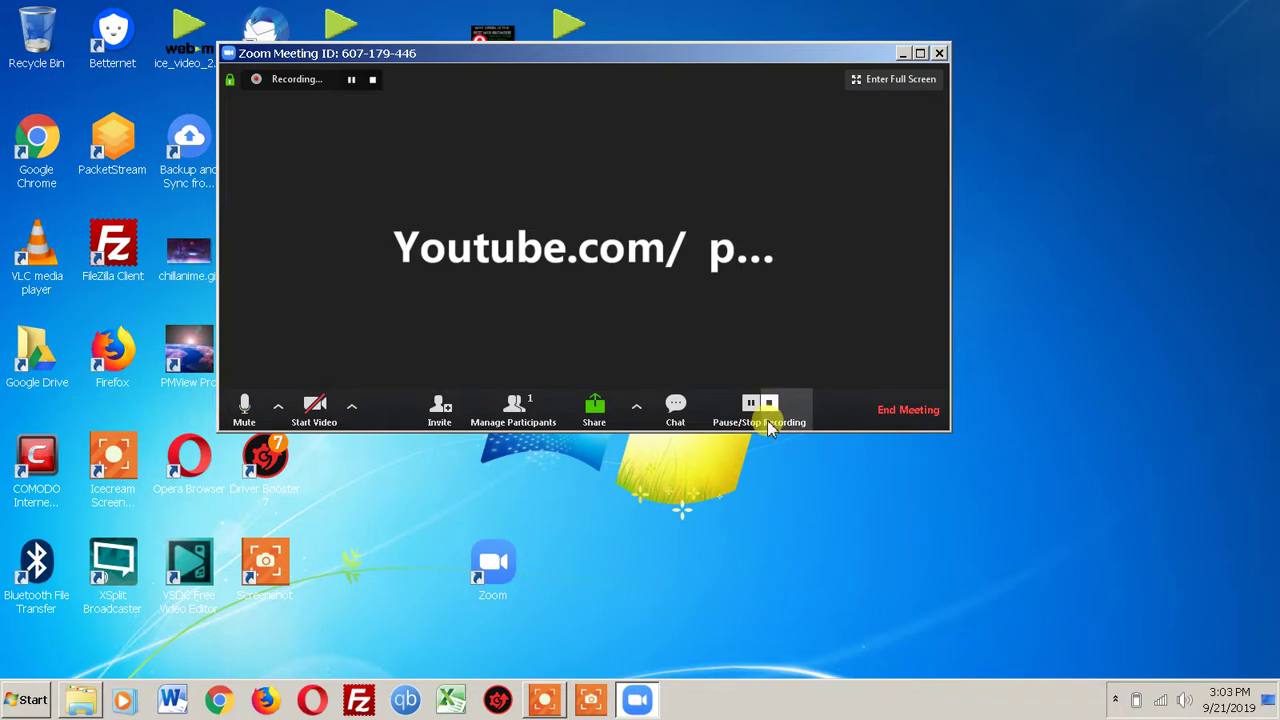
Return to the windowed Zoom meeting and start the camera video again.
{"action": "left_click", "coordinate": [770, 425]}
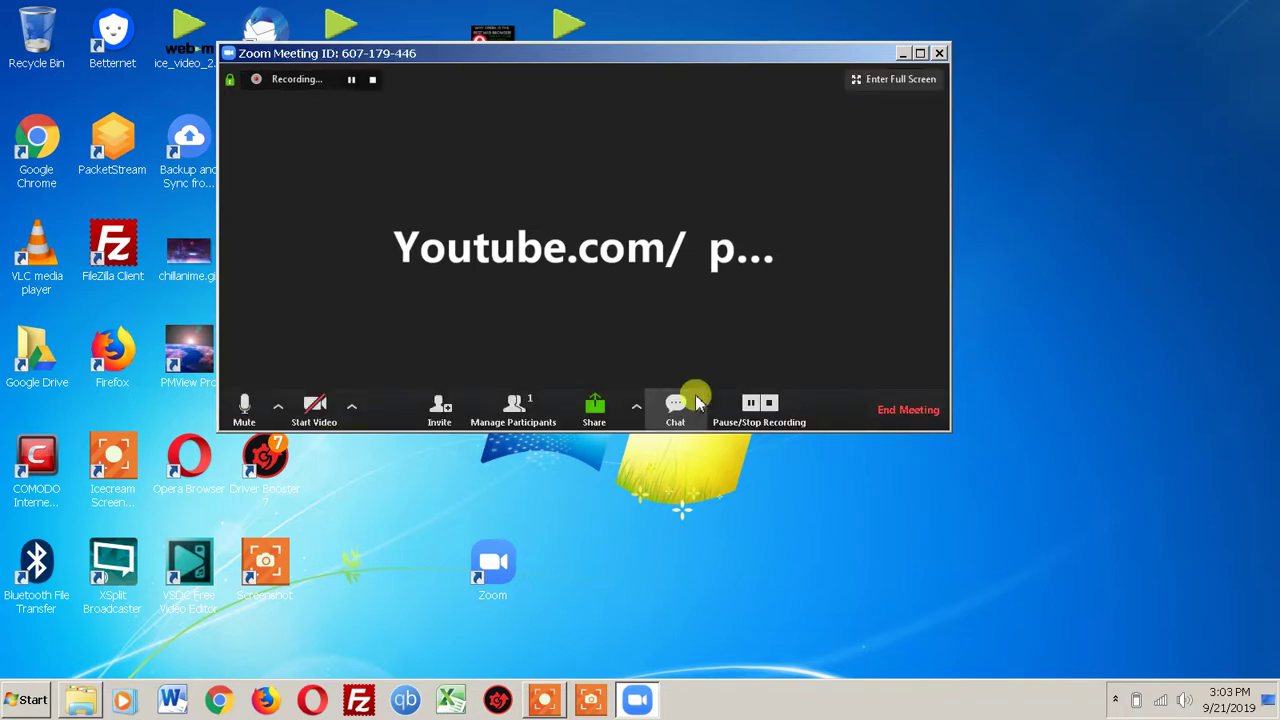
{"action": "left_click", "coordinate": [1206, 654]}
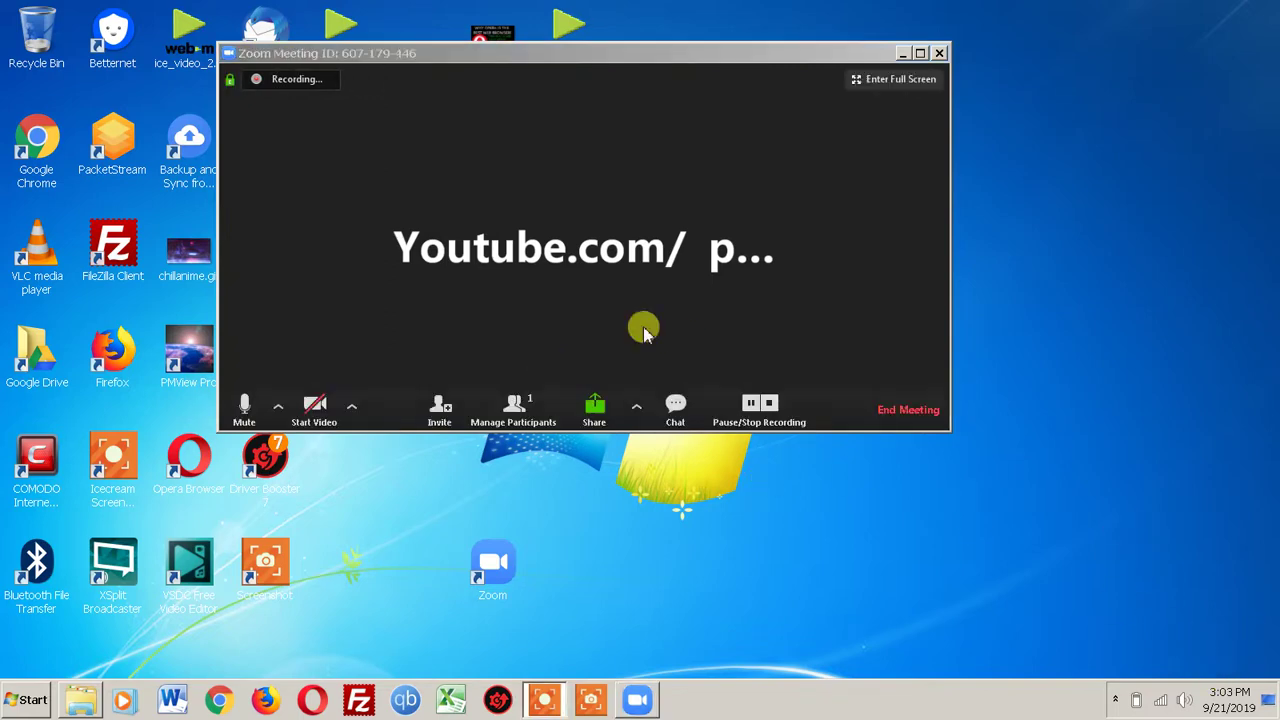
{"action": "left_click", "coordinate": [333, 169]}
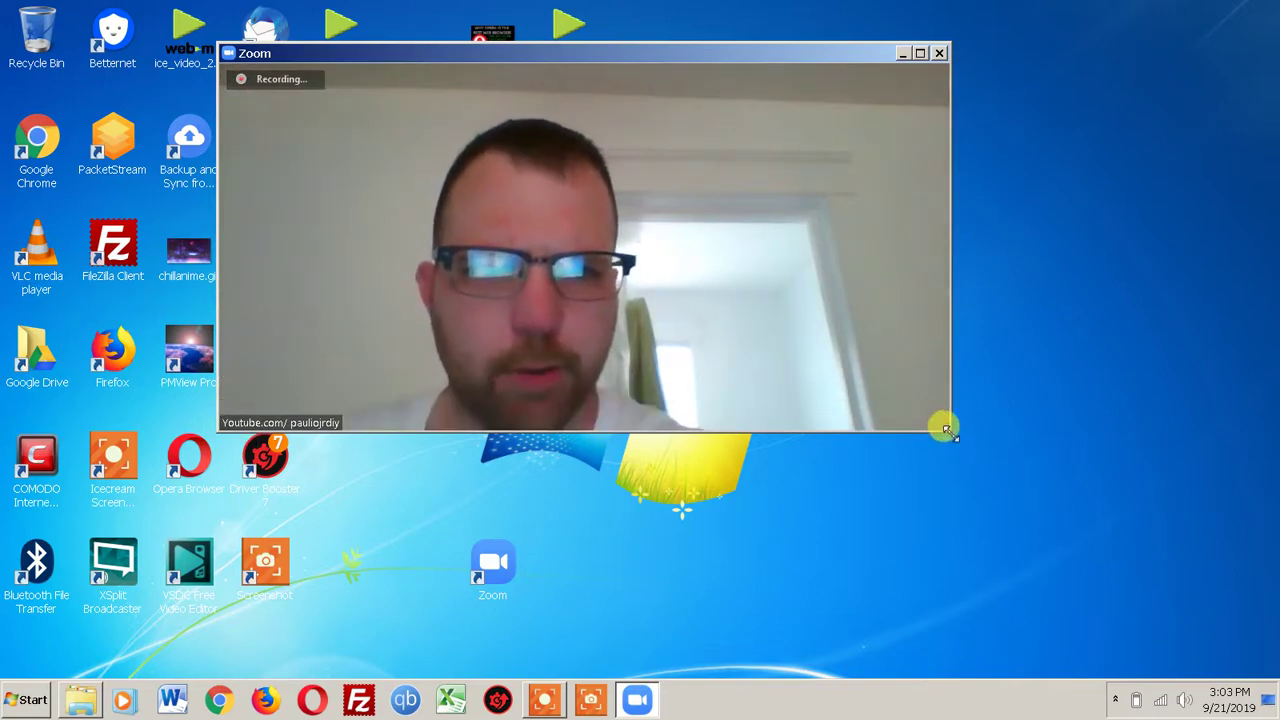
Open Zoom's Video Settings and scroll through the camera options.
{"action": "mouse_move", "coordinate": [945, 445]}
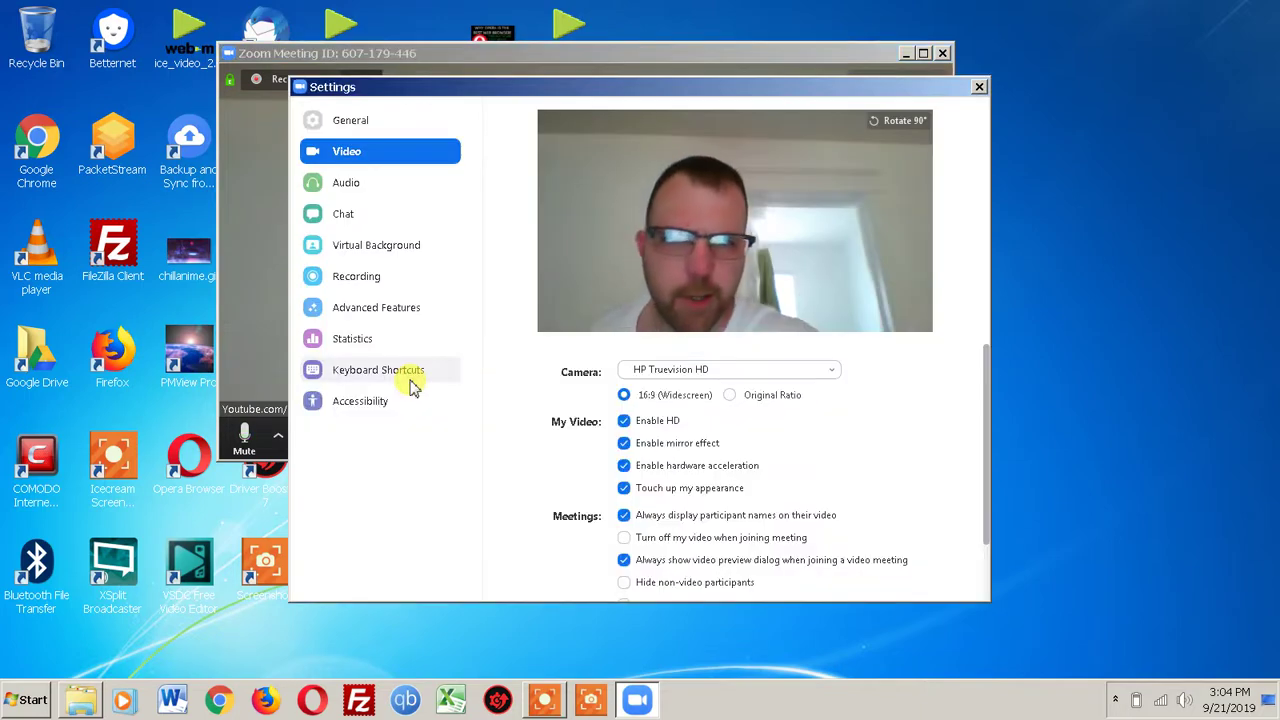
{"action": "left_click_drag", "start_coordinate": [986, 368], "coordinate": [993, 405]}
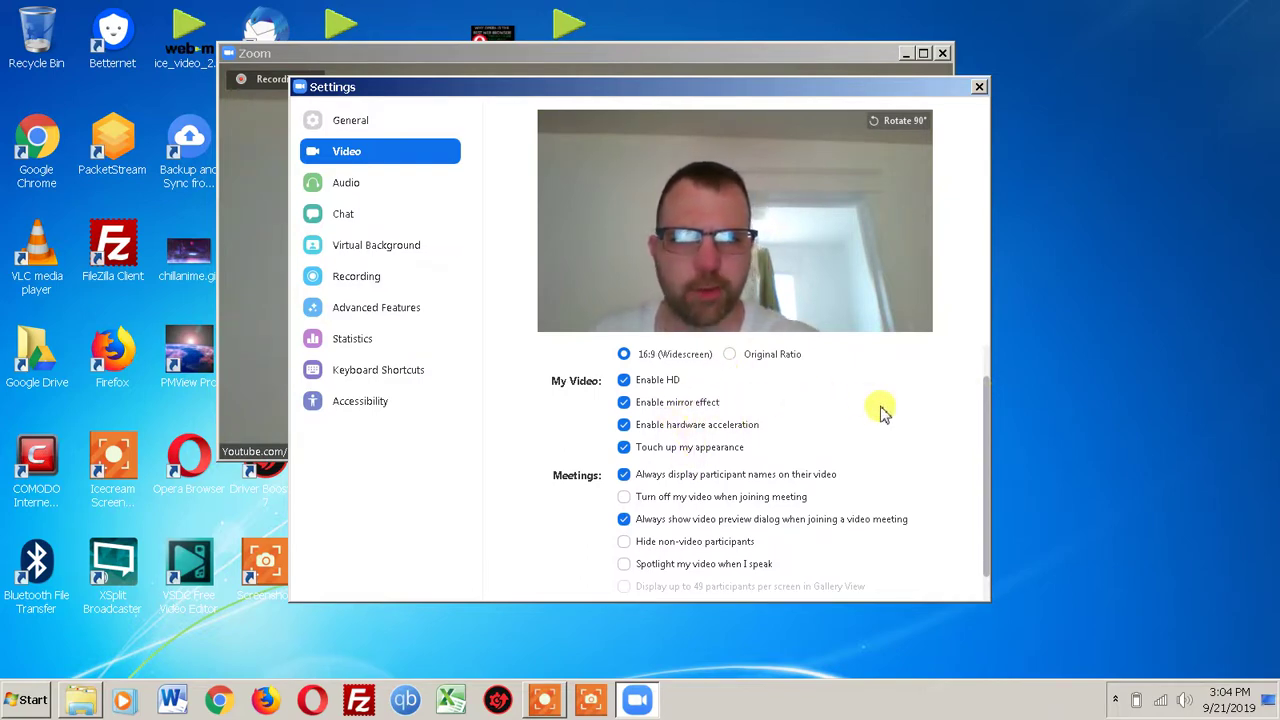
Try the Earth, grass and bridge virtual backgrounds, set None, and dismiss the green-screen warning.
{"action": "left_click", "coordinate": [377, 255]}
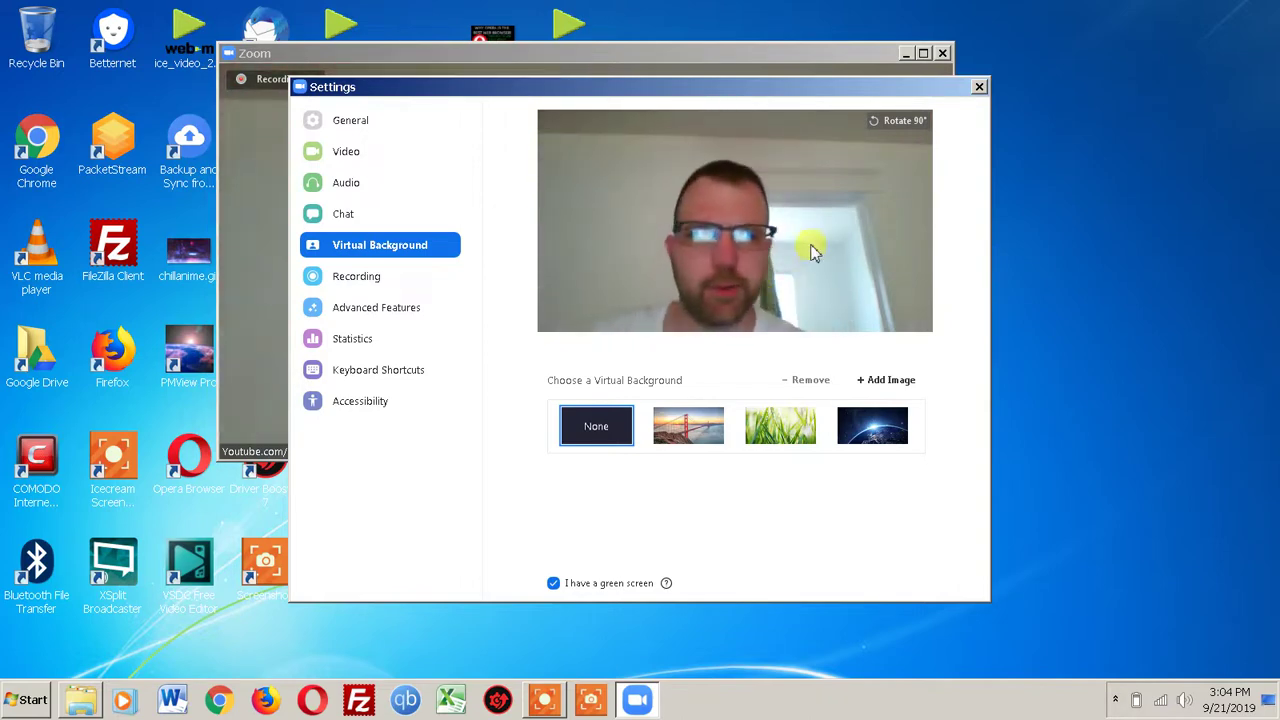
{"action": "left_click", "coordinate": [868, 428]}
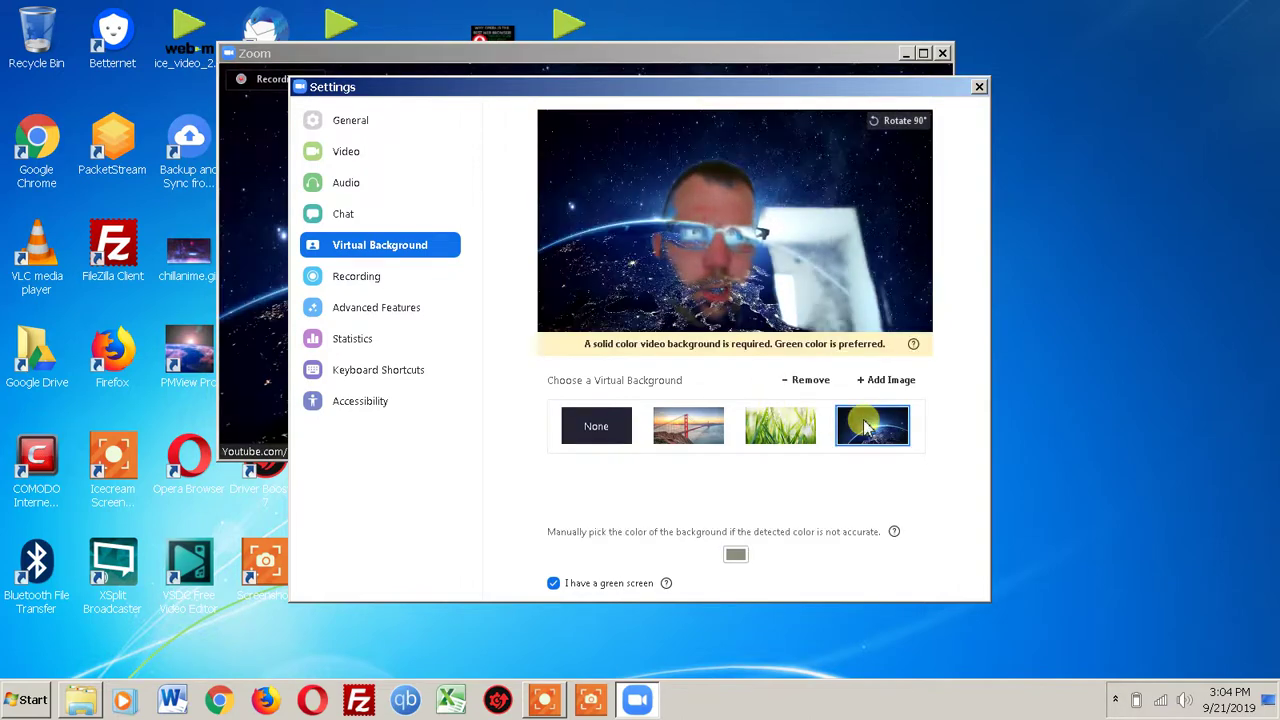
{"action": "left_click", "coordinate": [779, 445]}
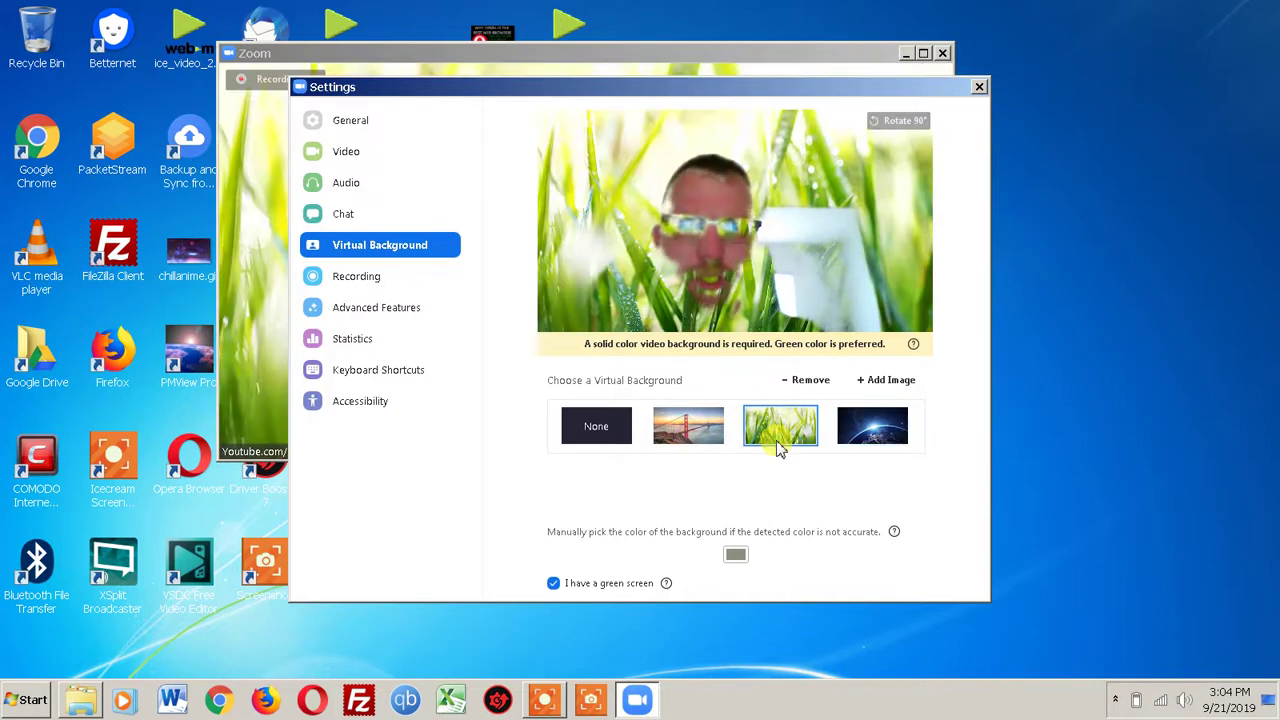
{"action": "left_click", "coordinate": [695, 430]}
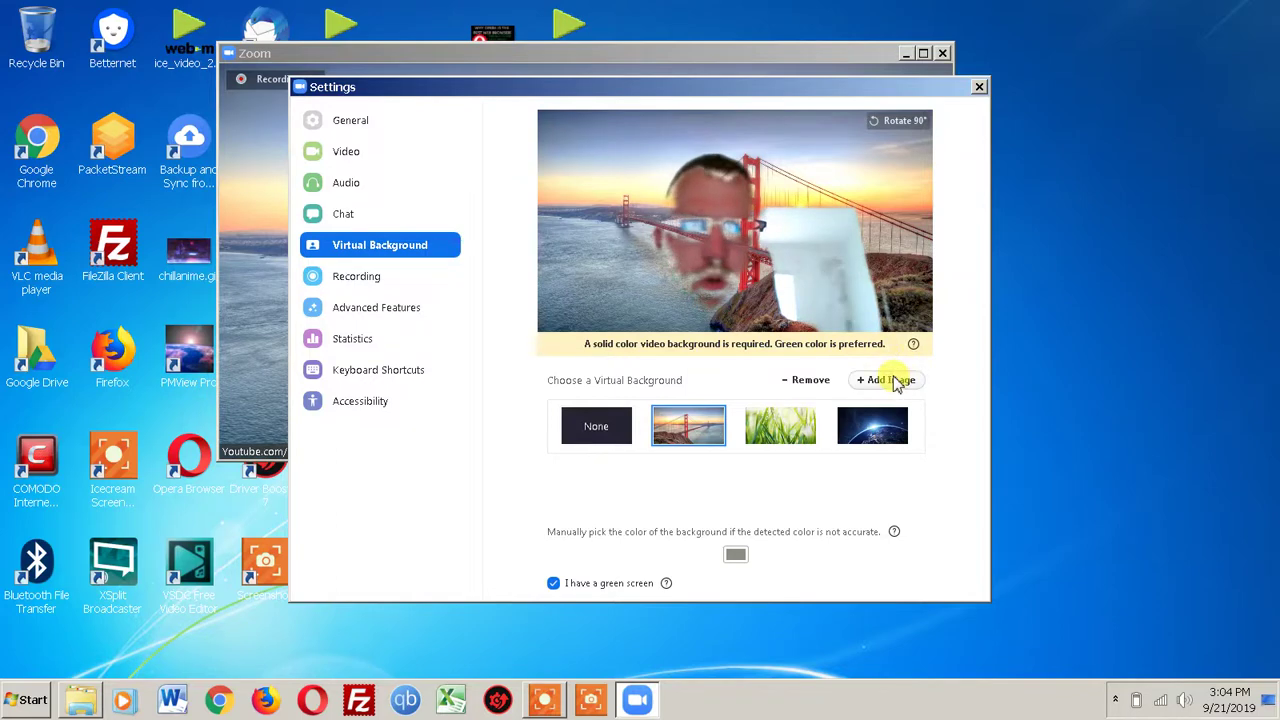
{"action": "left_click", "coordinate": [595, 430]}
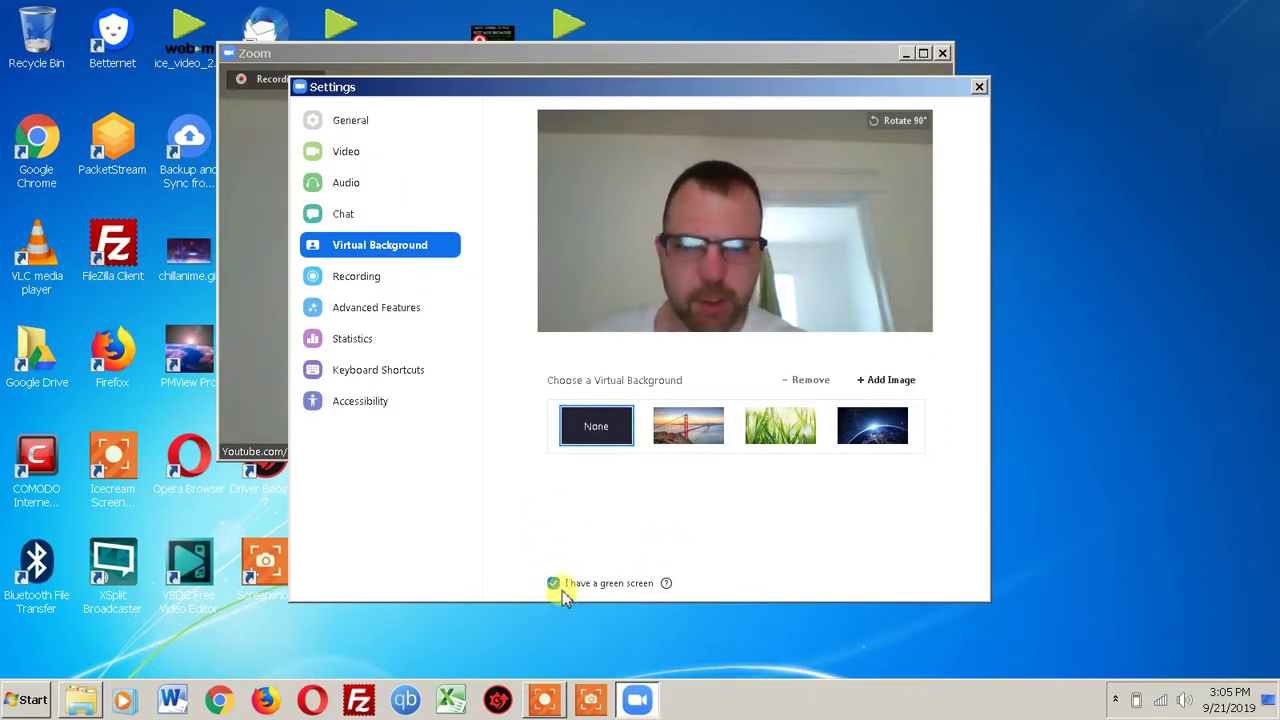
{"action": "left_click", "coordinate": [554, 583]}
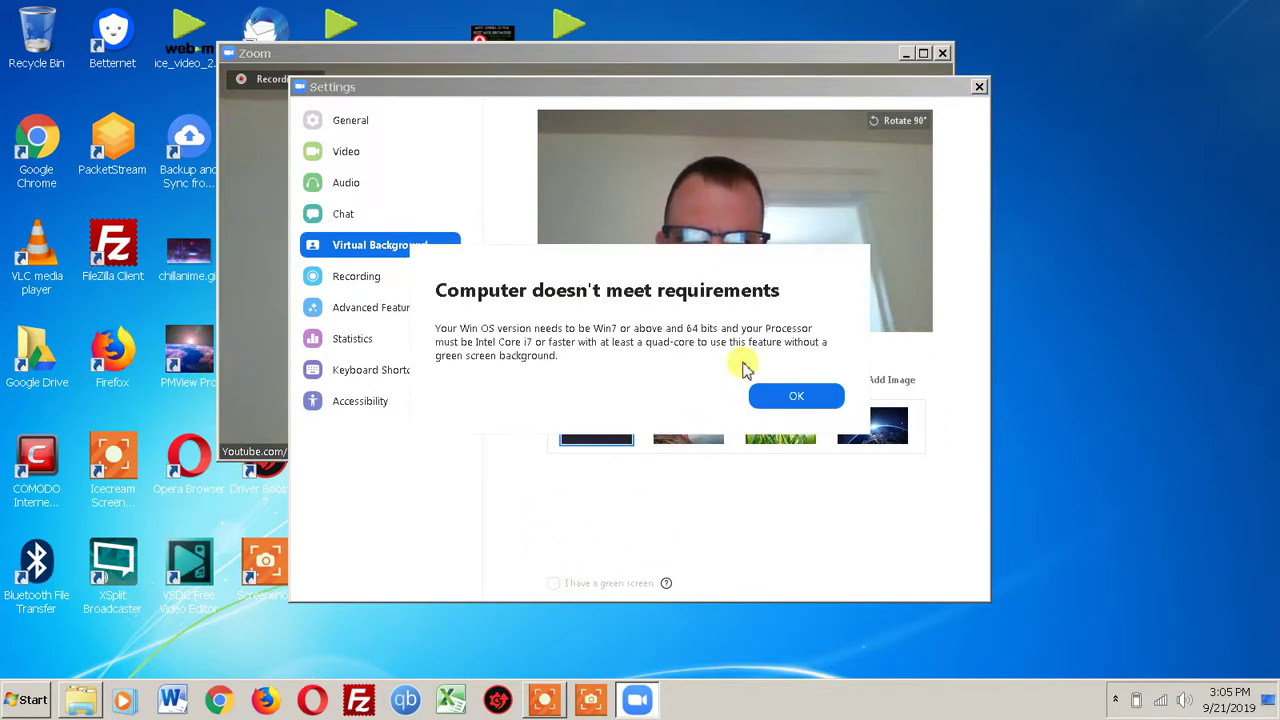
{"action": "left_click", "coordinate": [794, 395]}
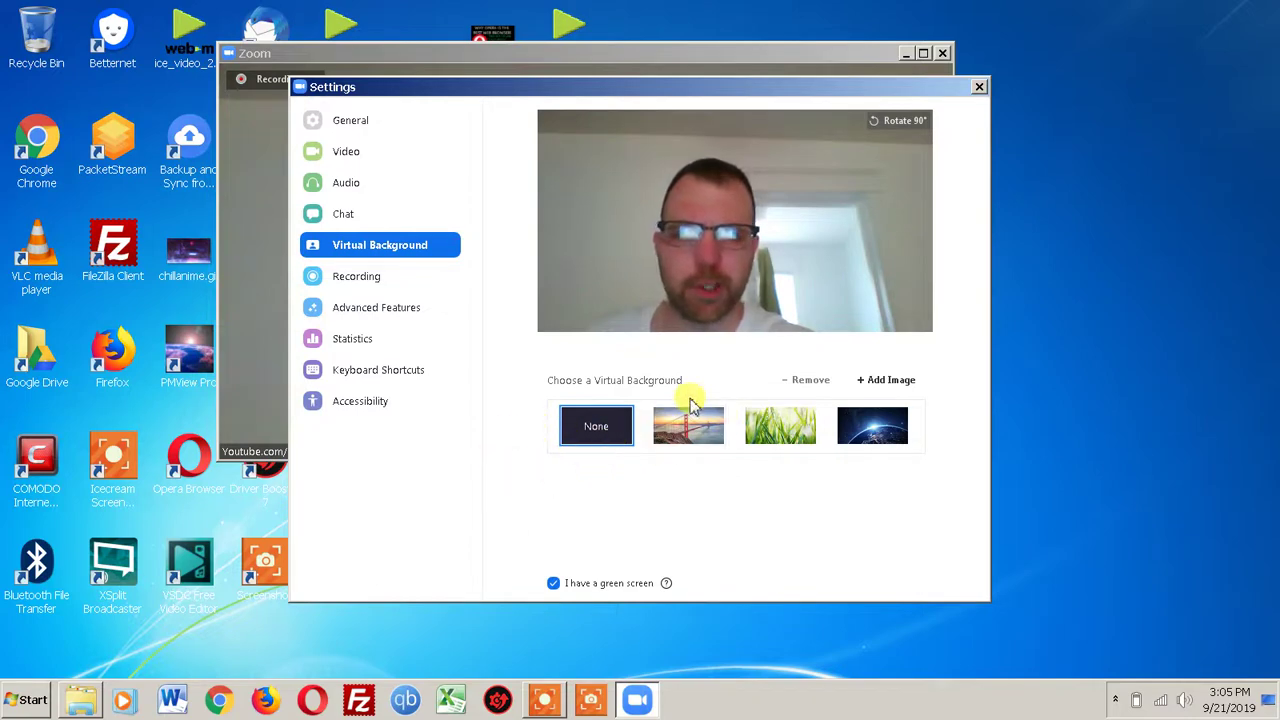
Cycle through bridge, grass and Earth backgrounds again, return to None, then view Recording settings.
{"action": "left_click", "coordinate": [706, 440]}
{"action": "left_click", "coordinate": [780, 428]}
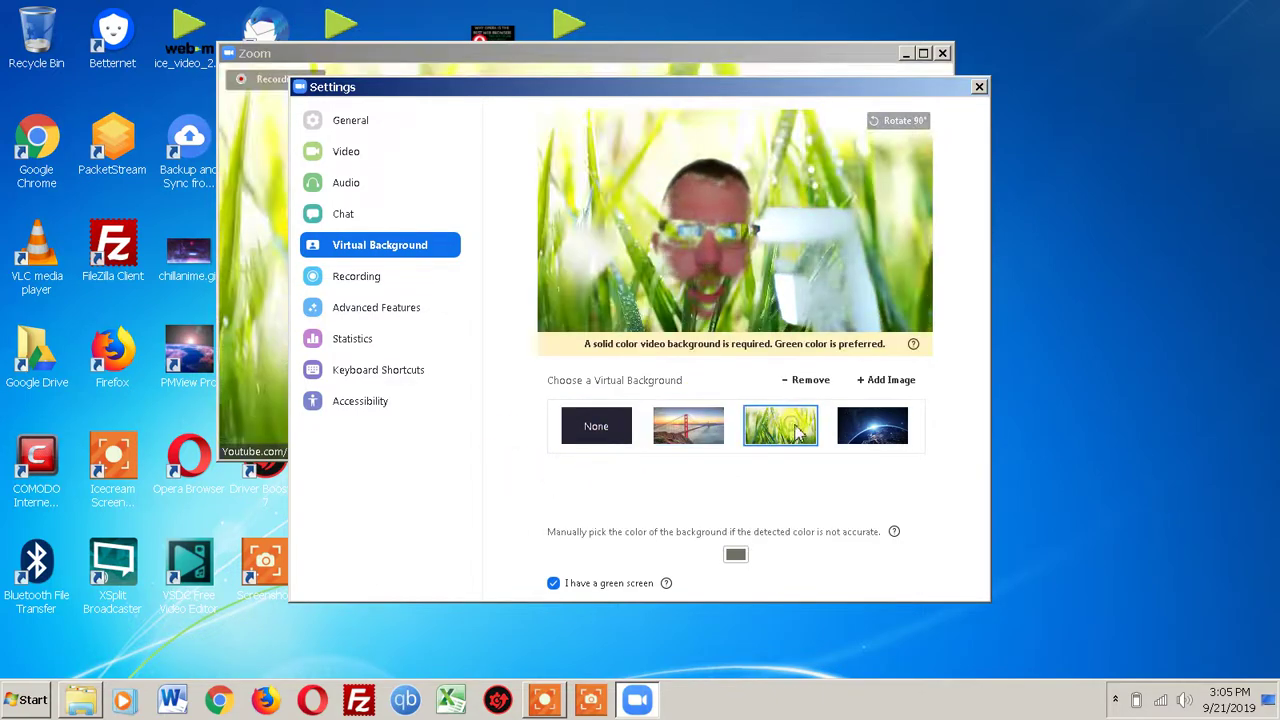
{"action": "left_click", "coordinate": [872, 428]}
{"action": "left_click", "coordinate": [608, 432]}
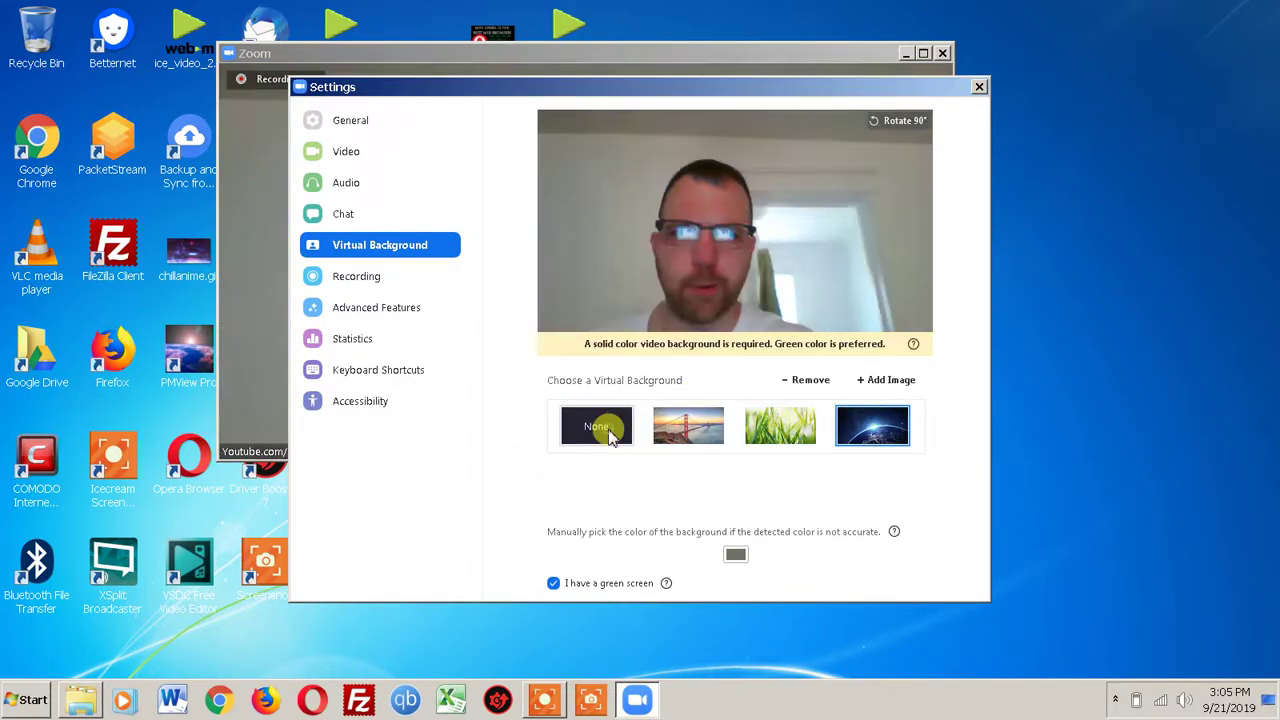
{"action": "left_click", "coordinate": [330, 278]}
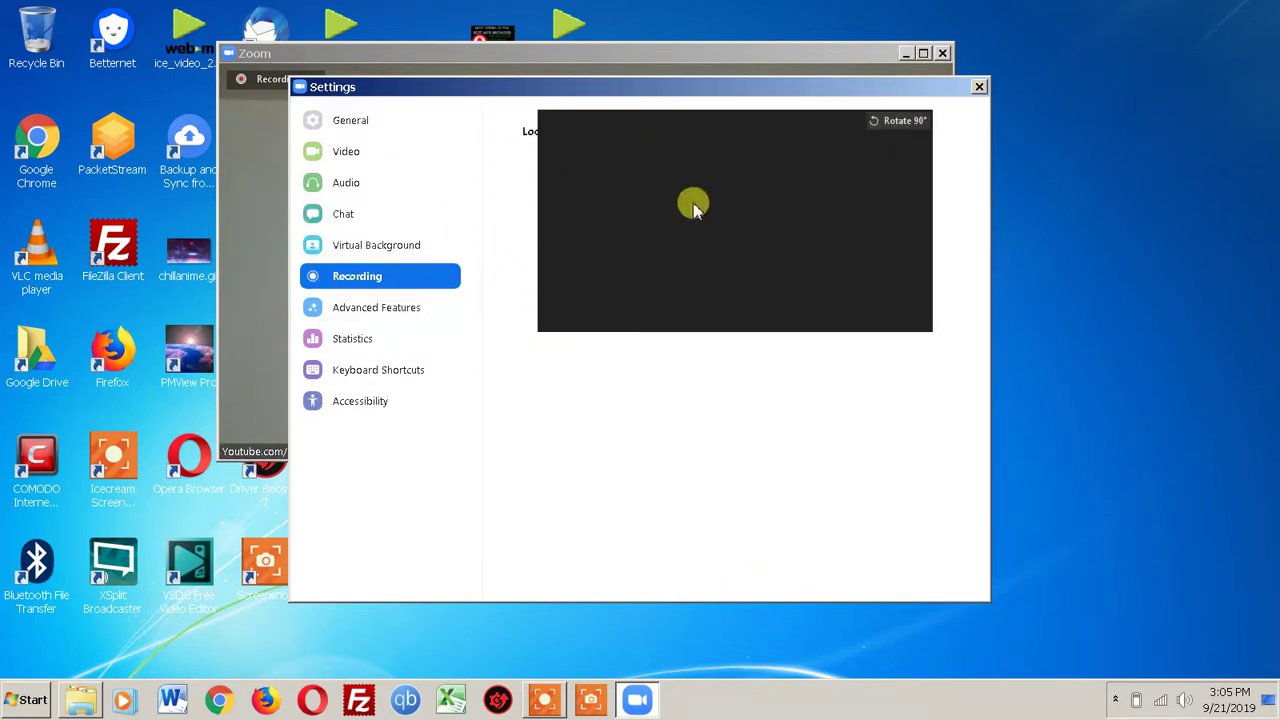
Browse the Advanced Features, Keyboard Shortcuts, Accessibility and General pages, then close Settings.
{"action": "left_click", "coordinate": [377, 316]}
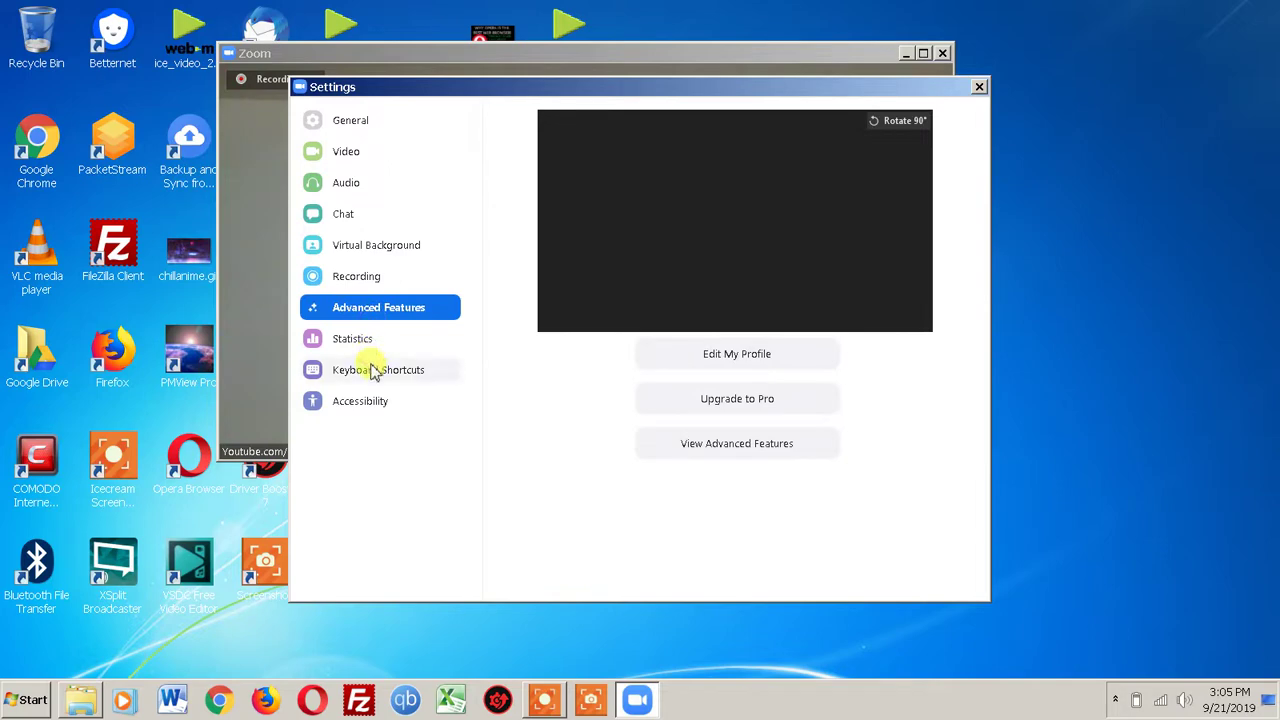
{"action": "left_click", "coordinate": [372, 368]}
{"action": "left_click", "coordinate": [370, 412]}
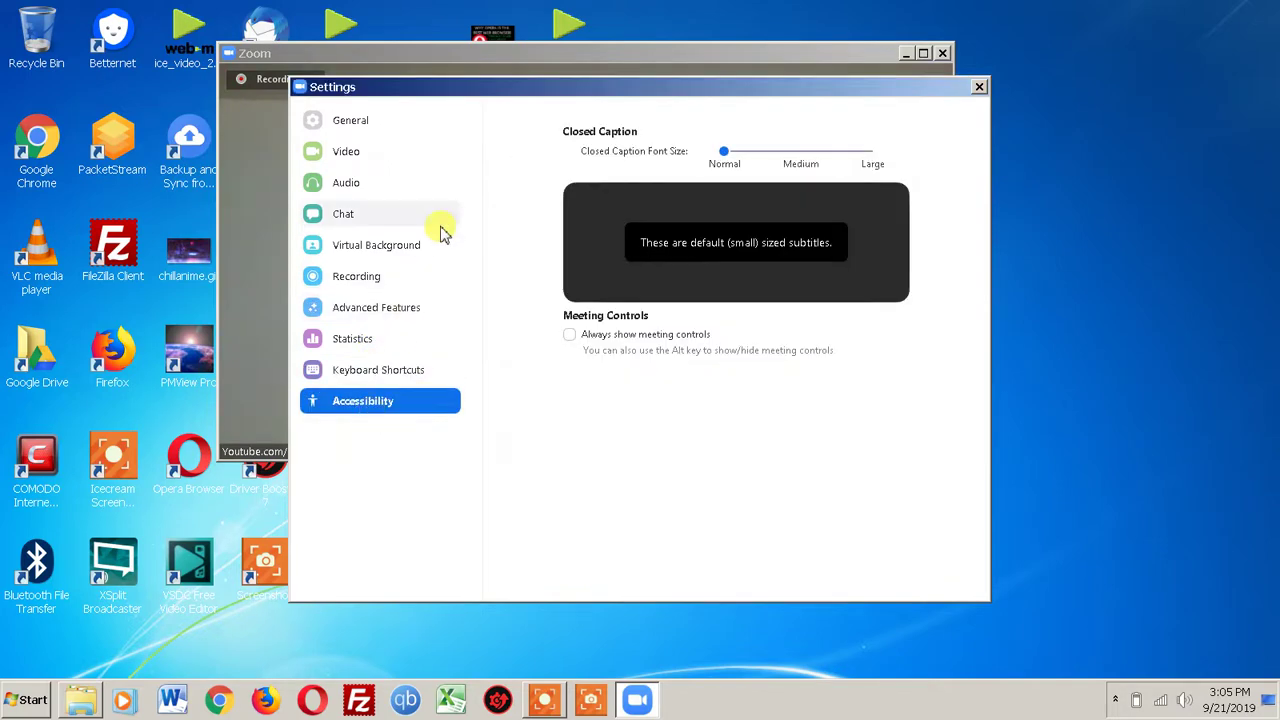
{"action": "left_click", "coordinate": [336, 130]}
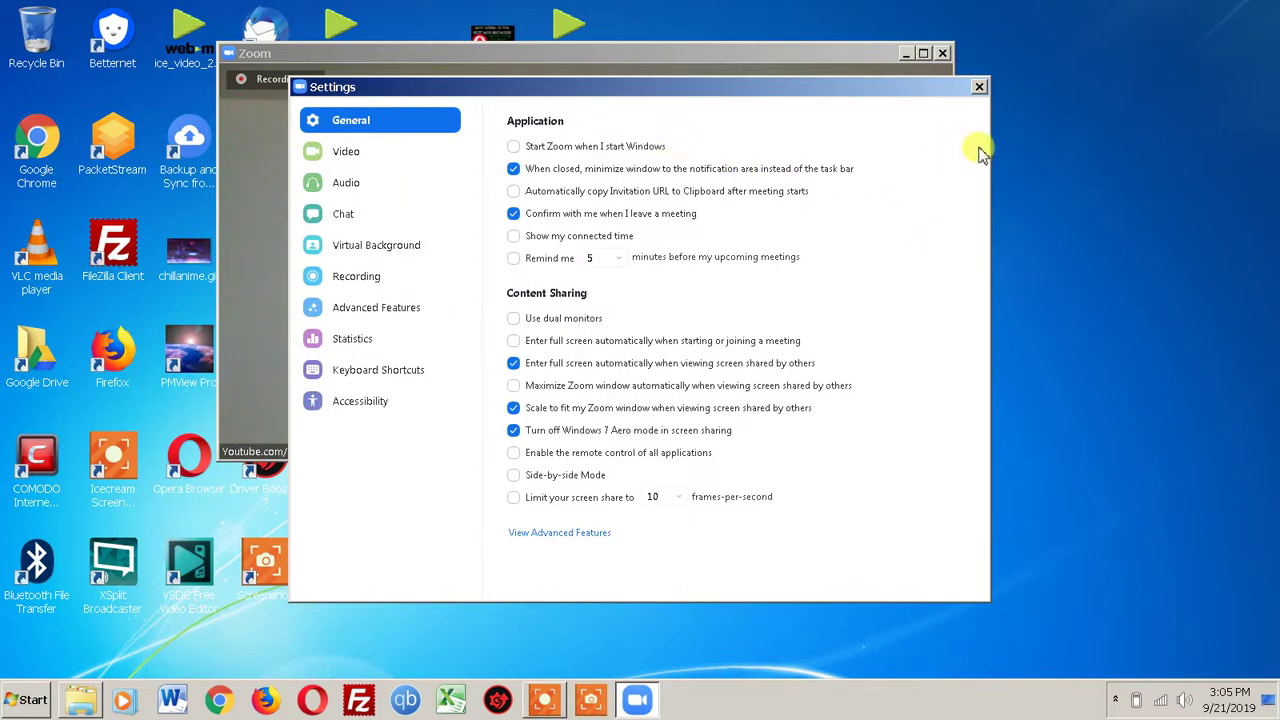
{"action": "left_click", "coordinate": [979, 89]}
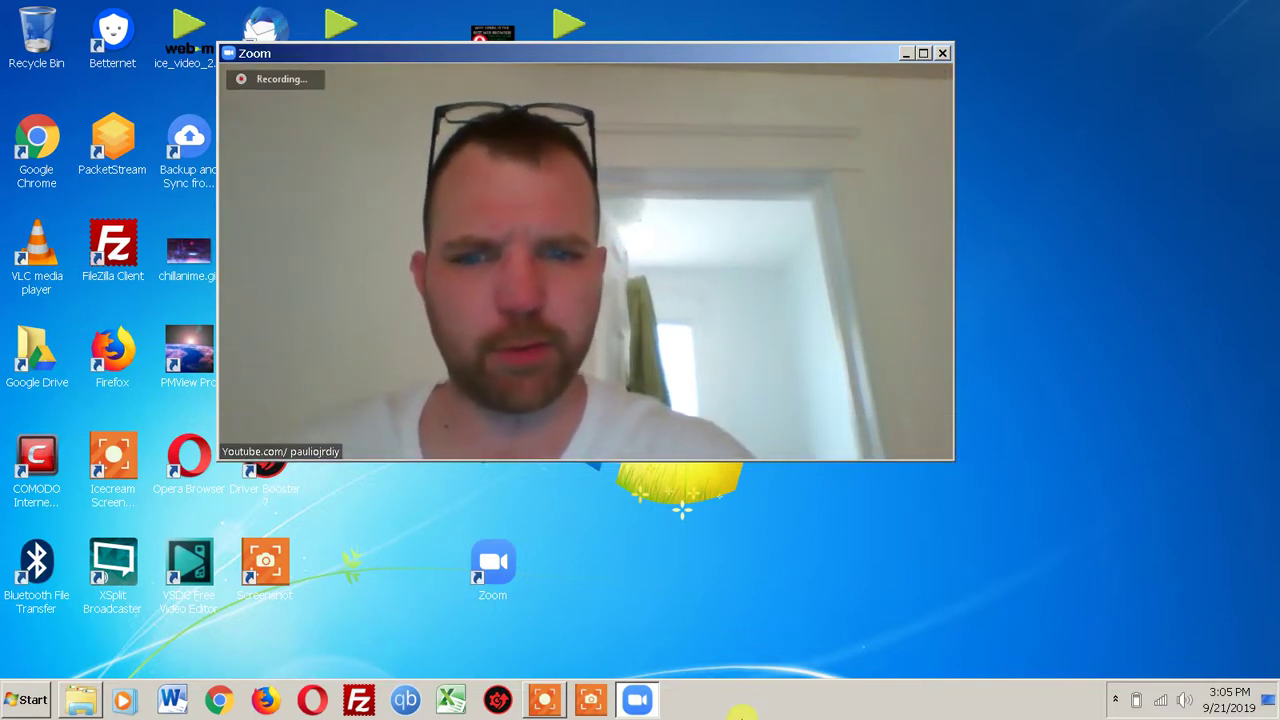
Switch briefly to Icecream Screen Recorder and the Zoom meeting, then bring Opera forward on Speed Dial.
{"action": "left_click", "coordinate": [540, 702]}
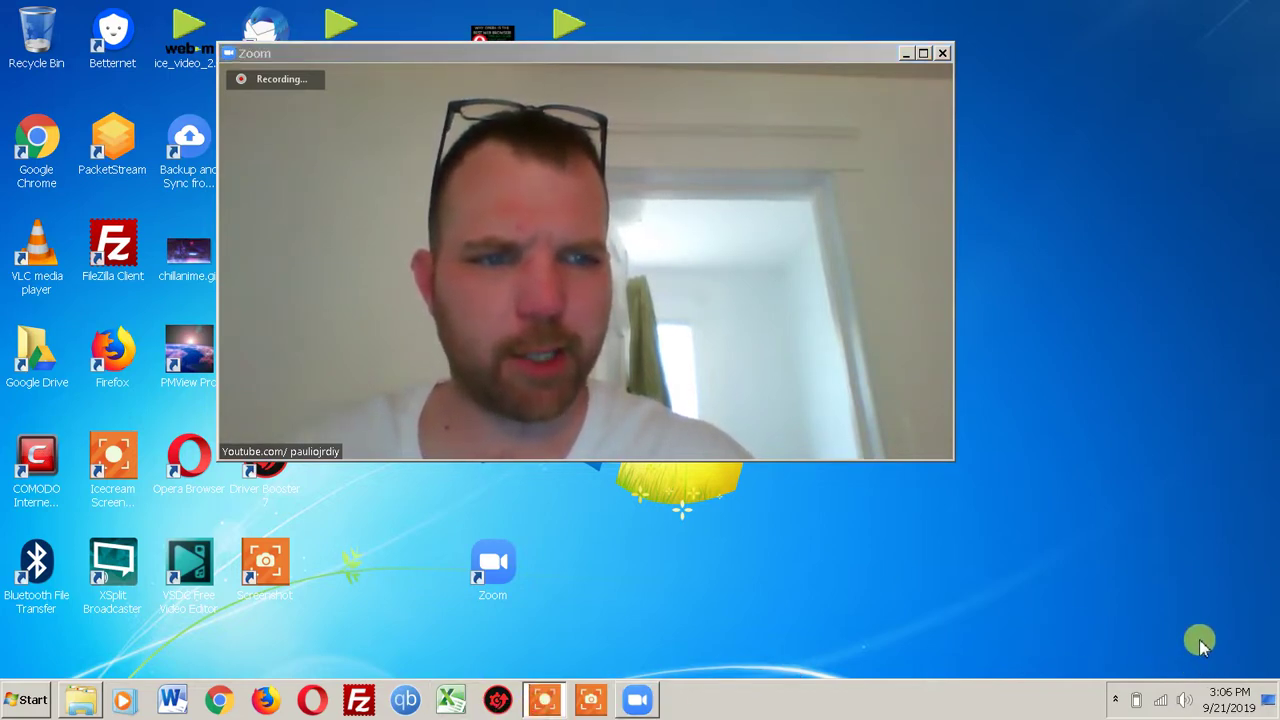
{"action": "left_click", "coordinate": [591, 329]}
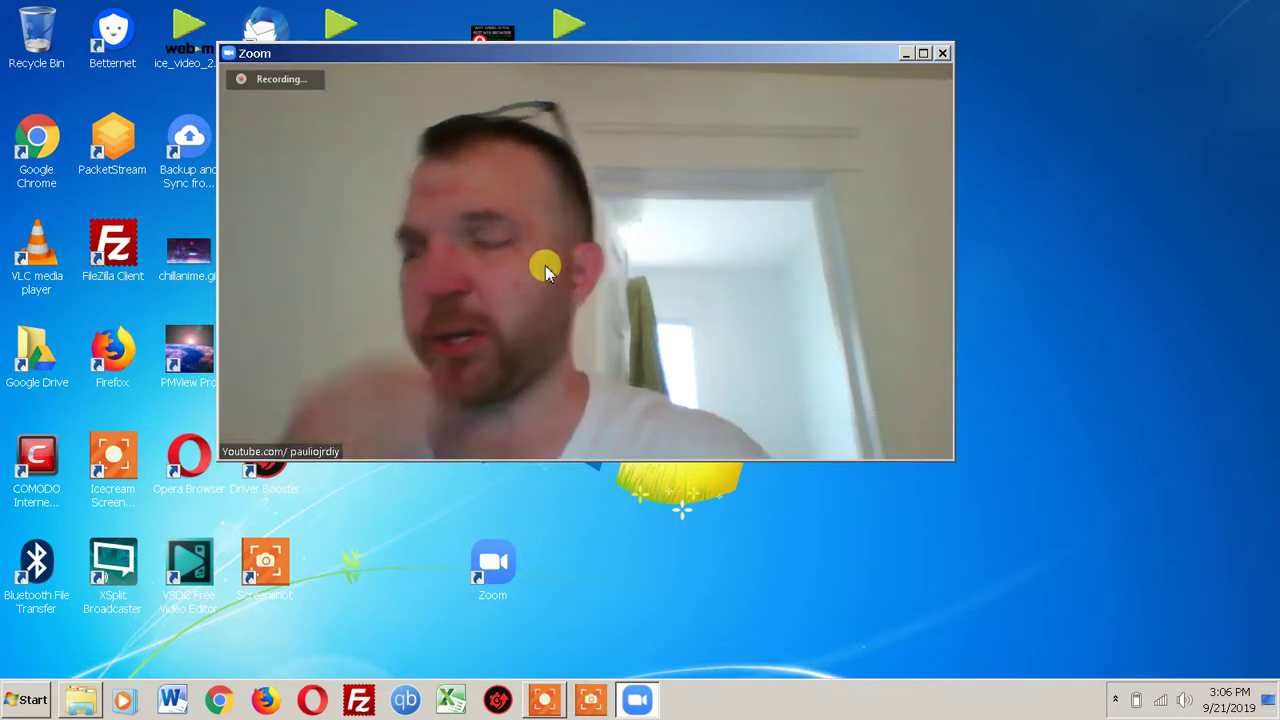
{"action": "mouse_move", "coordinate": [497, 252]}
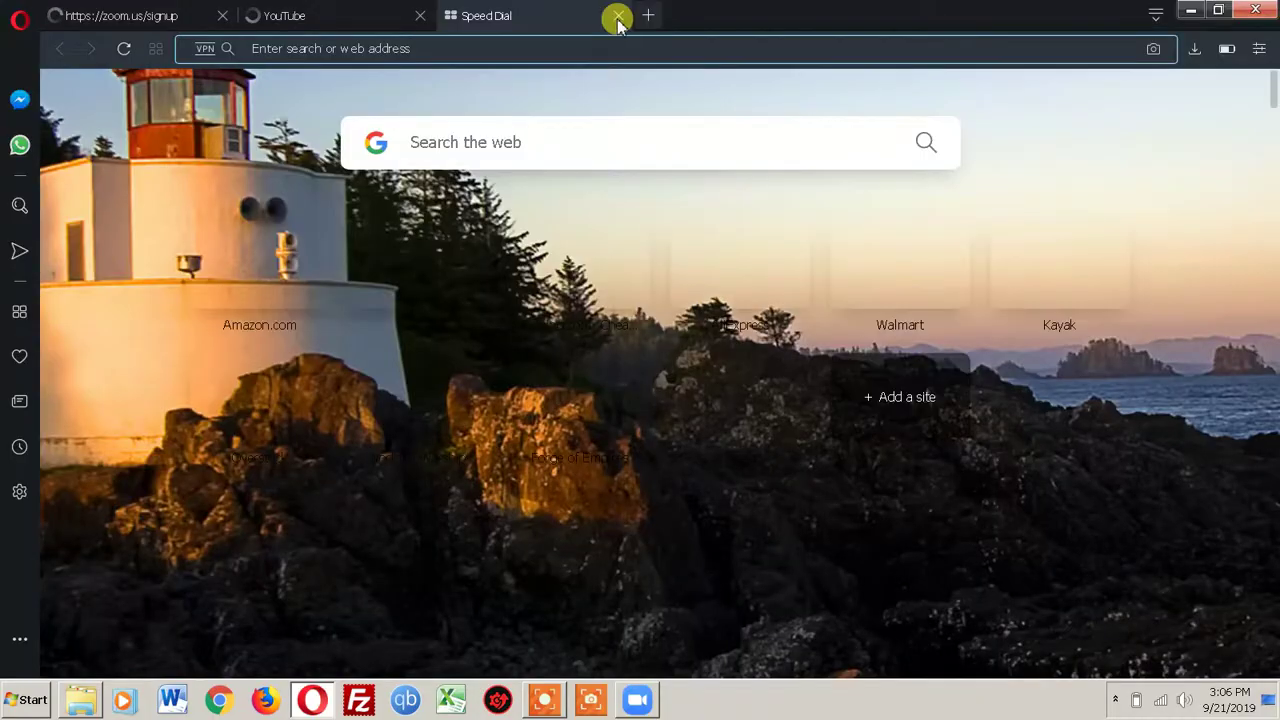
Close Opera's empty Speed Dial tab and minimize the browser to reveal the recording Zoom meeting.
{"action": "left_click", "coordinate": [619, 16]}
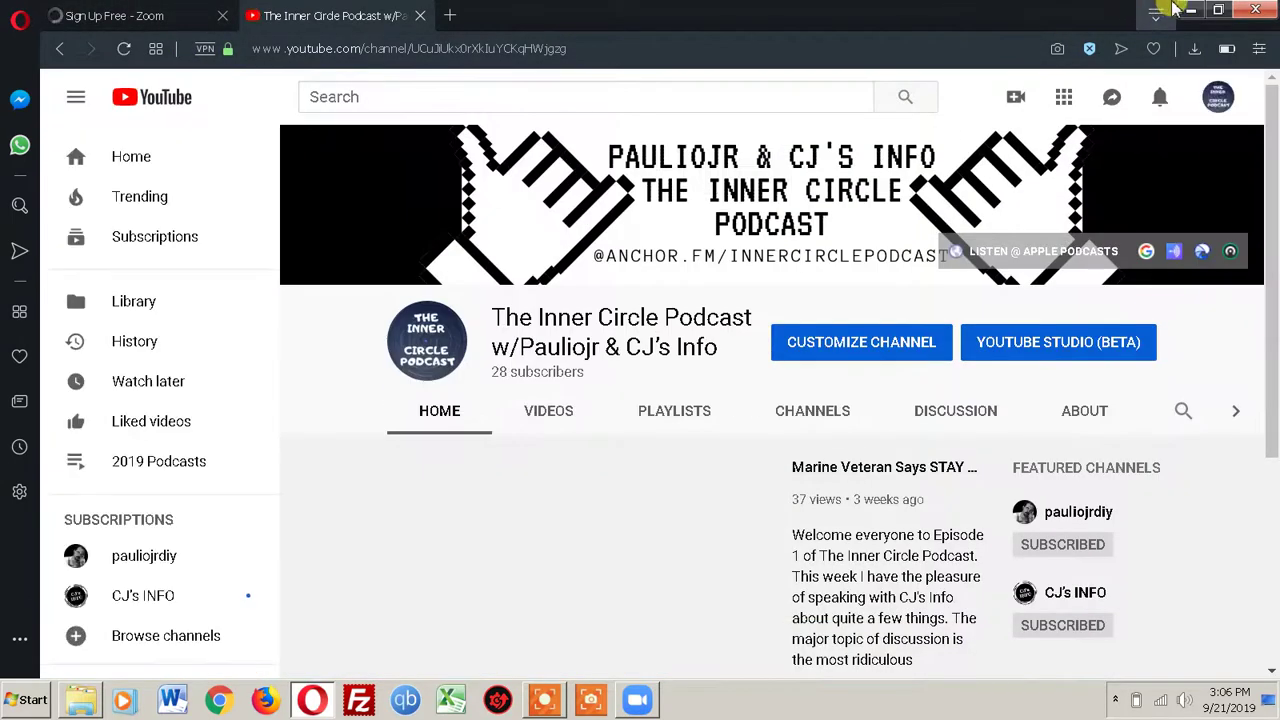
{"action": "left_click", "coordinate": [1190, 10]}
{"action": "mouse_move", "coordinate": [443, 323]}
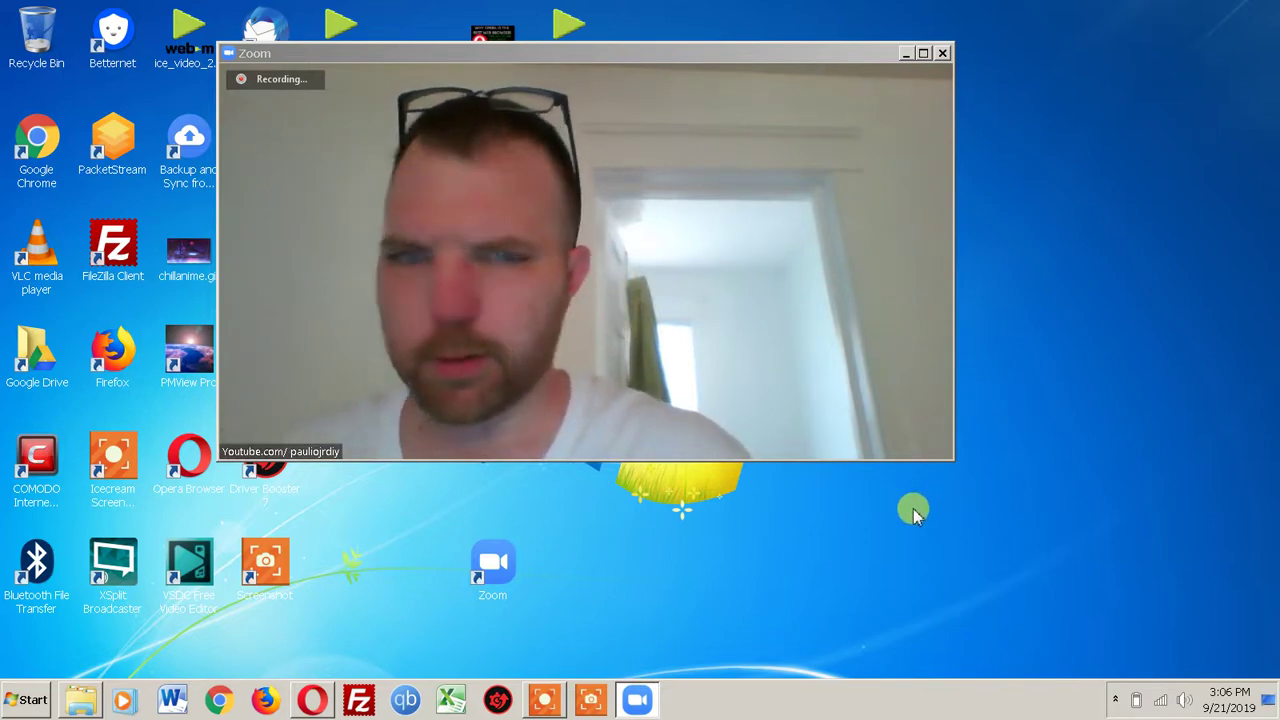
Use Alt+Tab to return to Opera on the Inner Circle Podcast YouTube channel page.
{"action": "key", "text": "alt+Tab"}
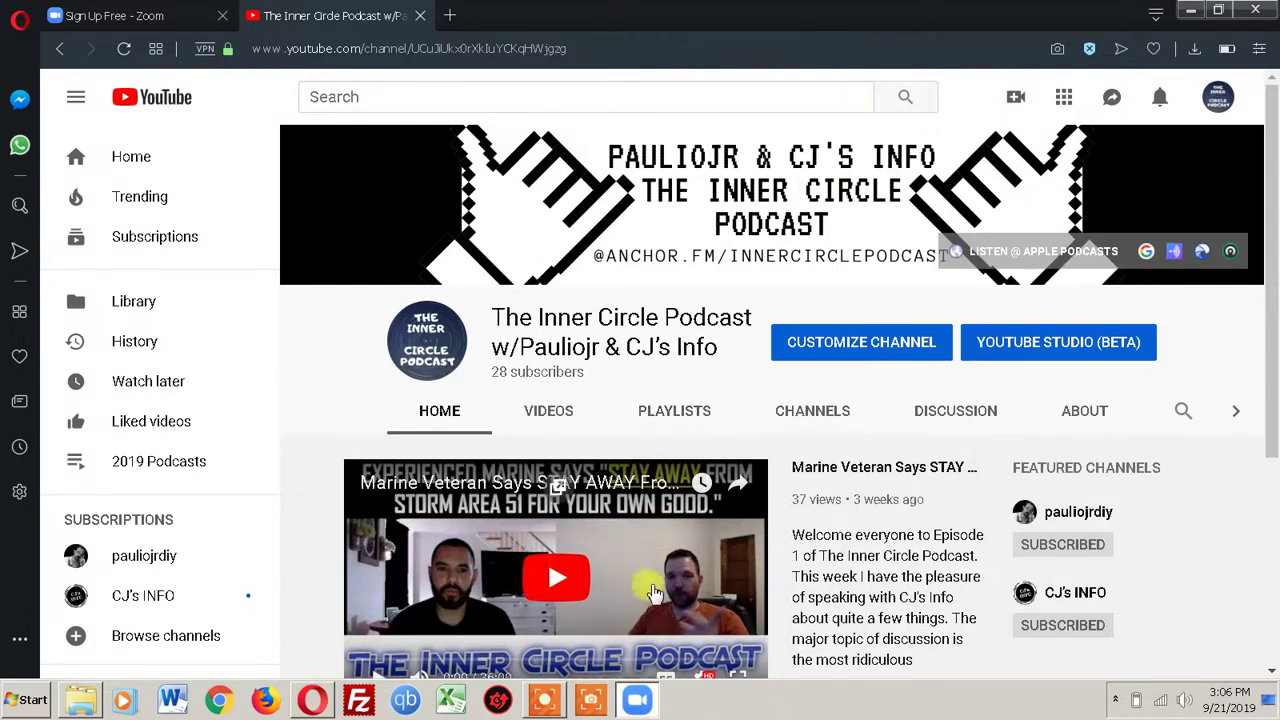
Play the channel's featured video, pause it at 0:12, and return to the Zoom window.
{"action": "left_click", "coordinate": [575, 597]}
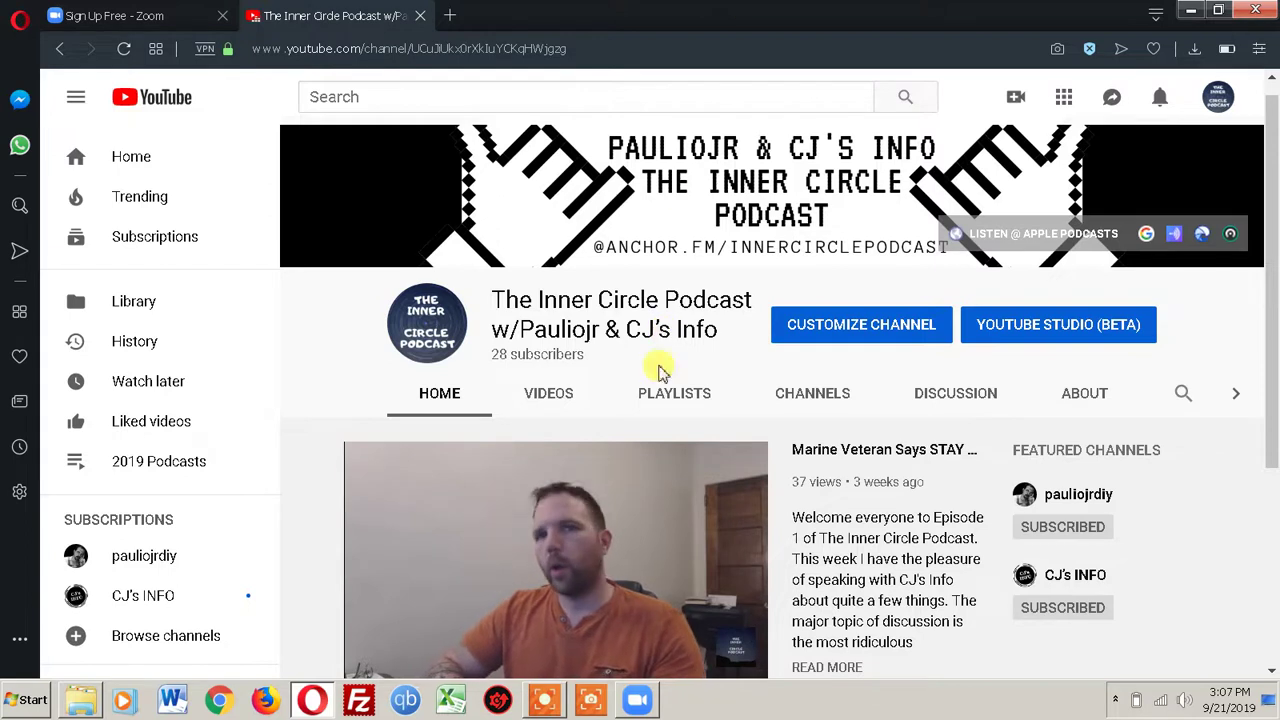
{"action": "left_click", "coordinate": [618, 541]}
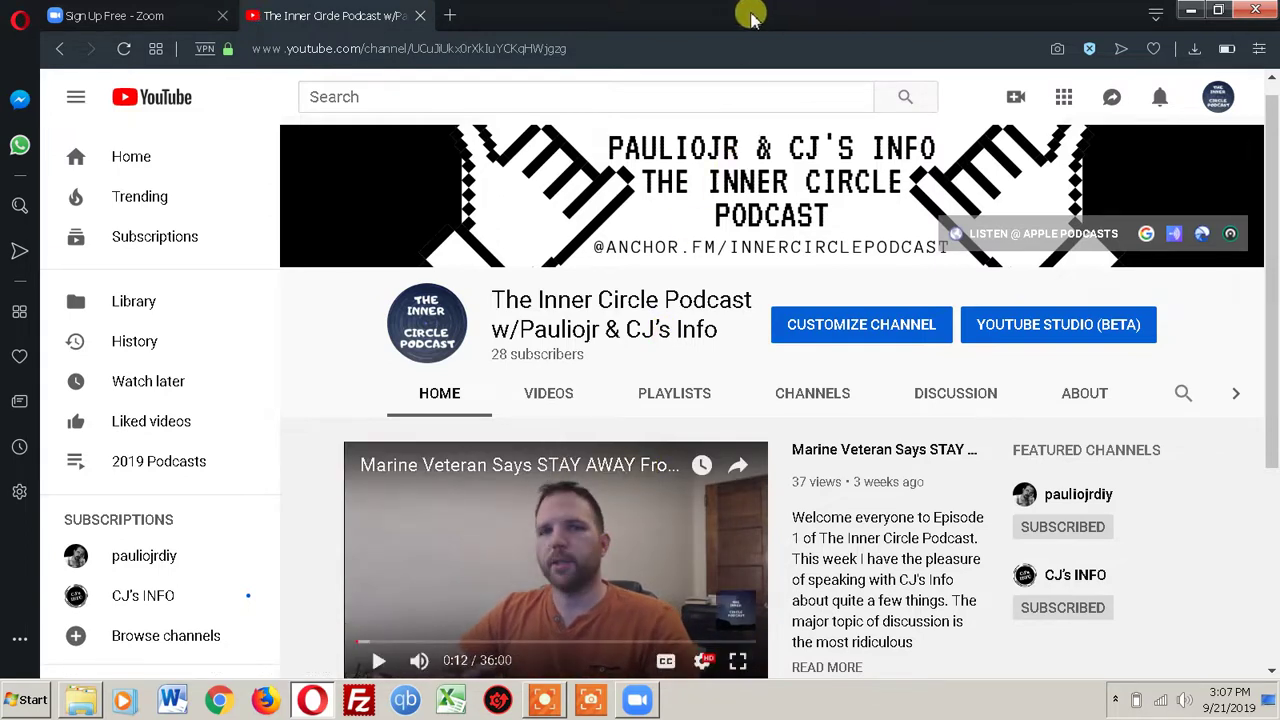
{"action": "key", "text": "alt+Tab"}
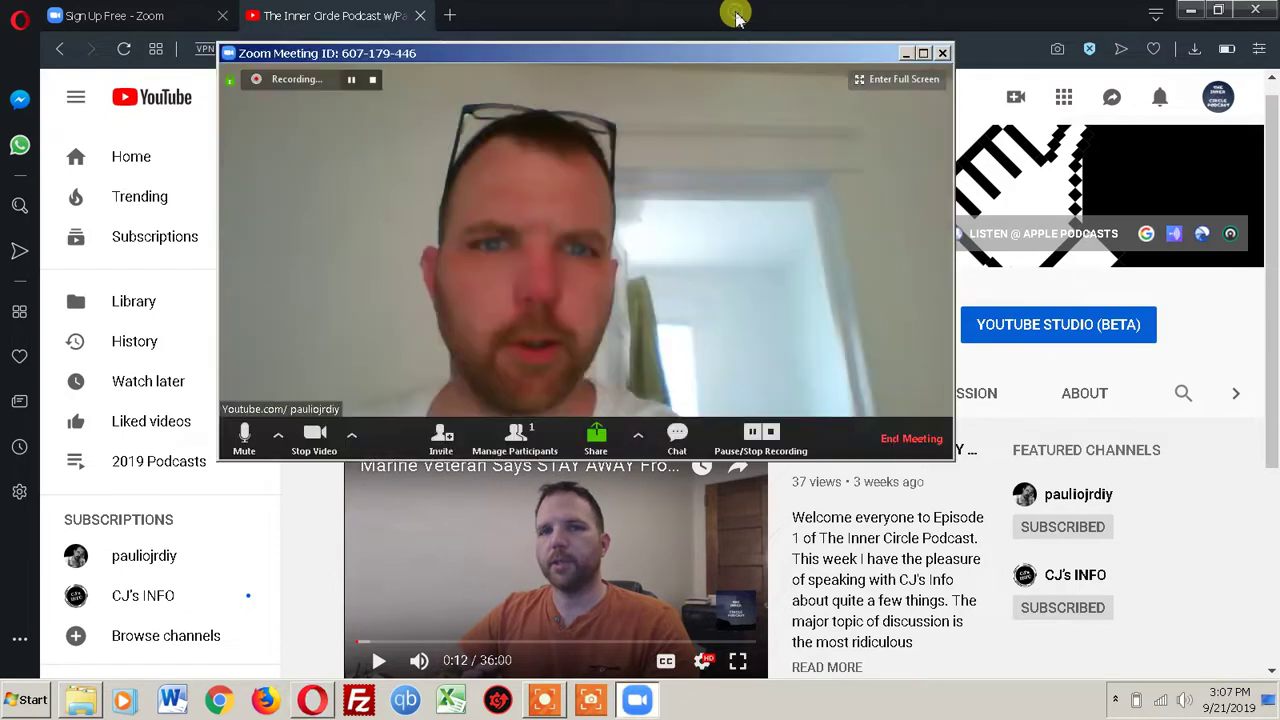
Stop the Zoom recording, end the meeting for all participants, and start closing Opera.
{"action": "left_click", "coordinate": [771, 431]}
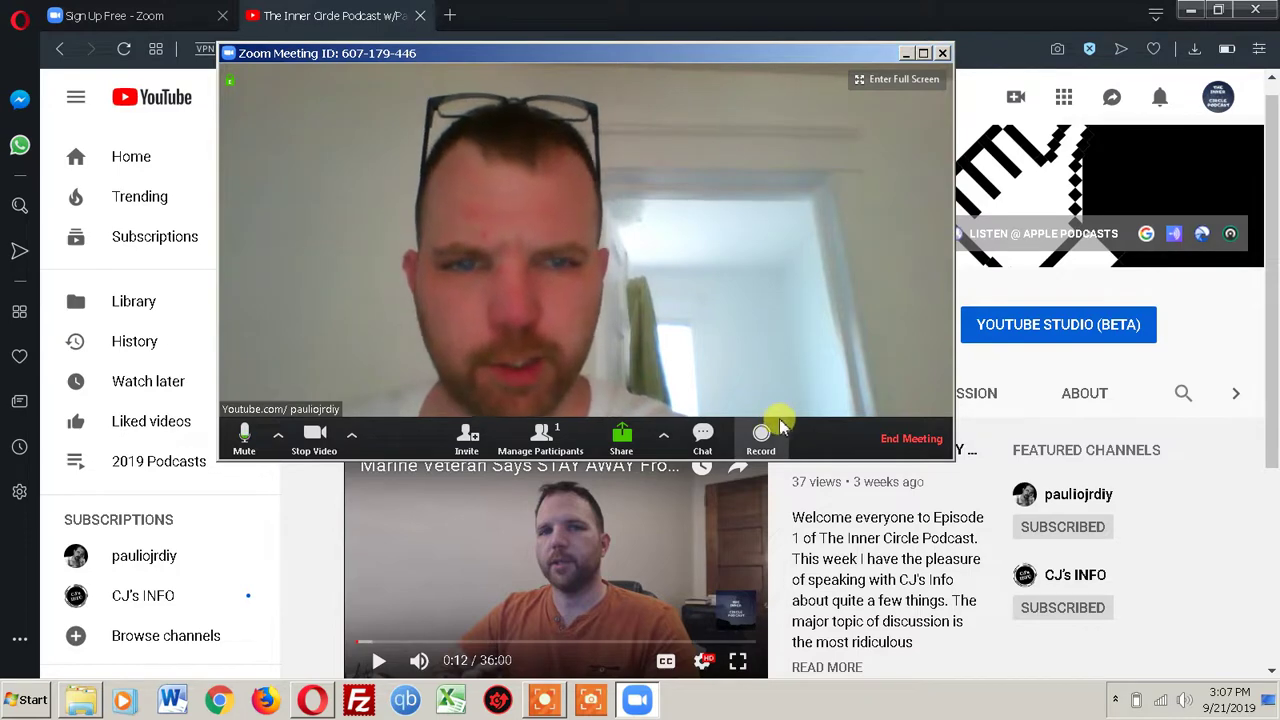
{"action": "left_click", "coordinate": [943, 53]}
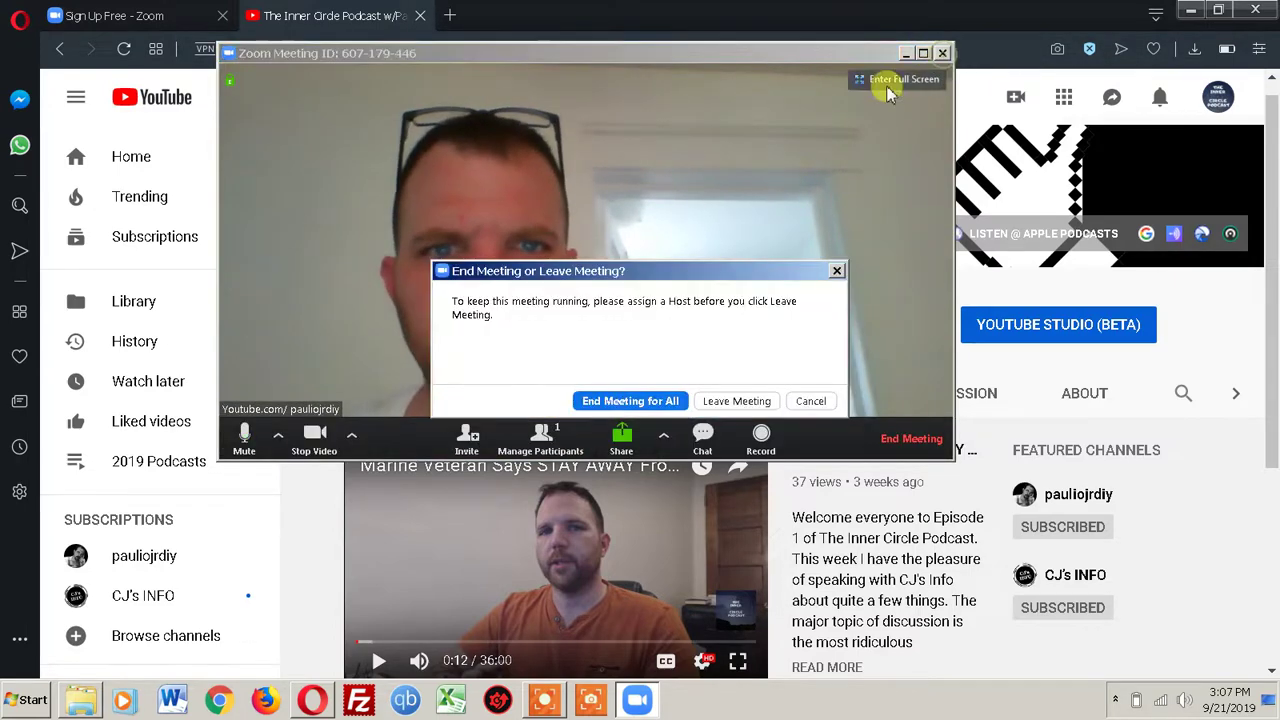
{"action": "left_click", "coordinate": [611, 404]}
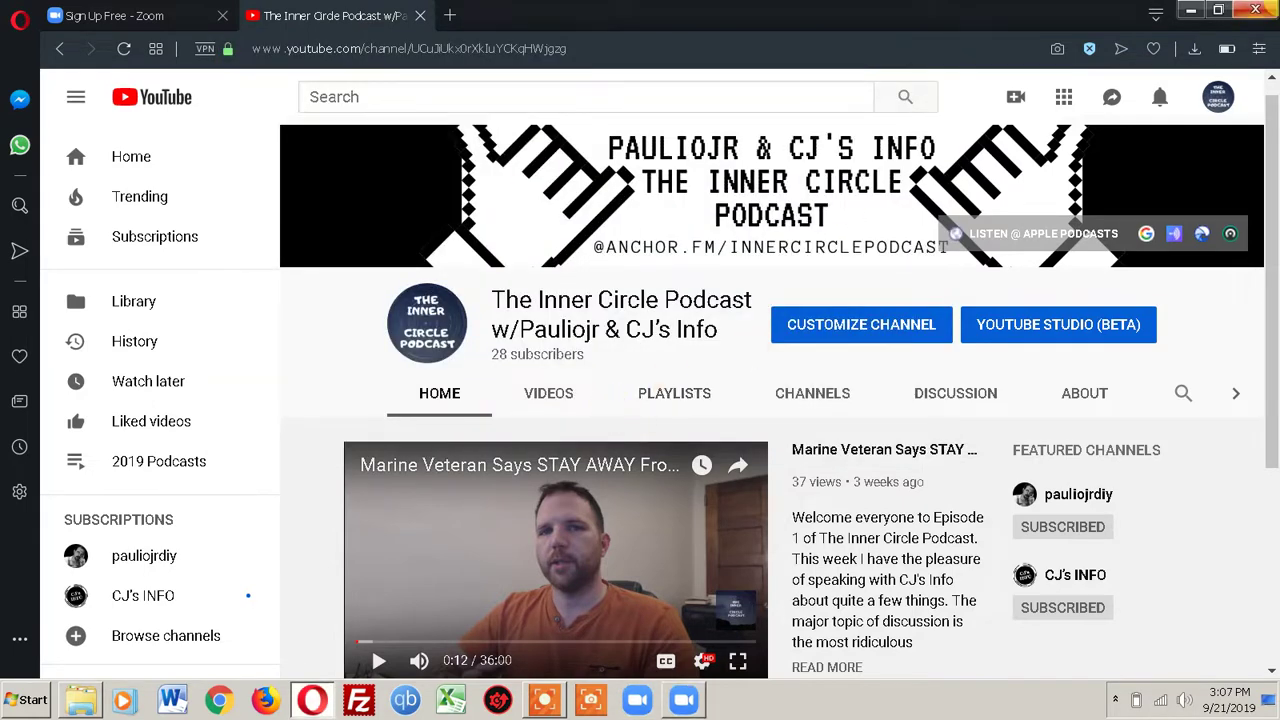
{"action": "left_click", "coordinate": [1255, 10]}
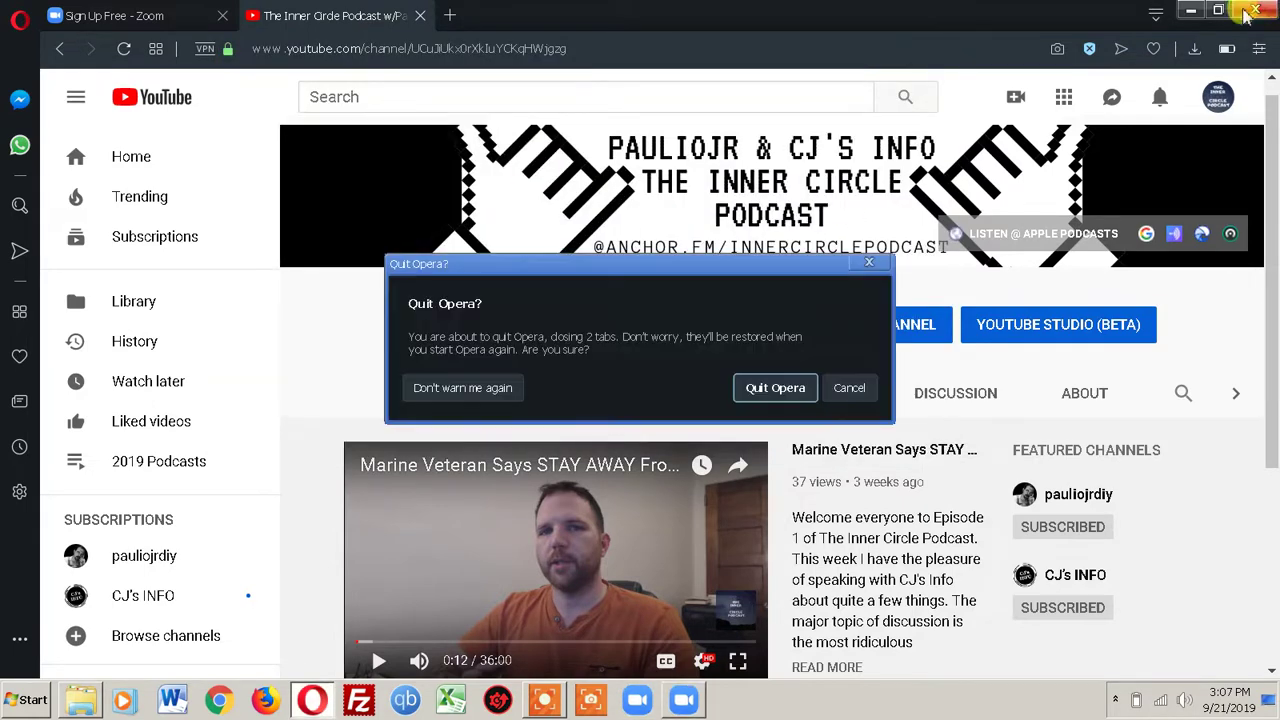
Confirm quitting Opera and move the recording conversion progress window aside while it finishes.
{"action": "left_click", "coordinate": [777, 390]}
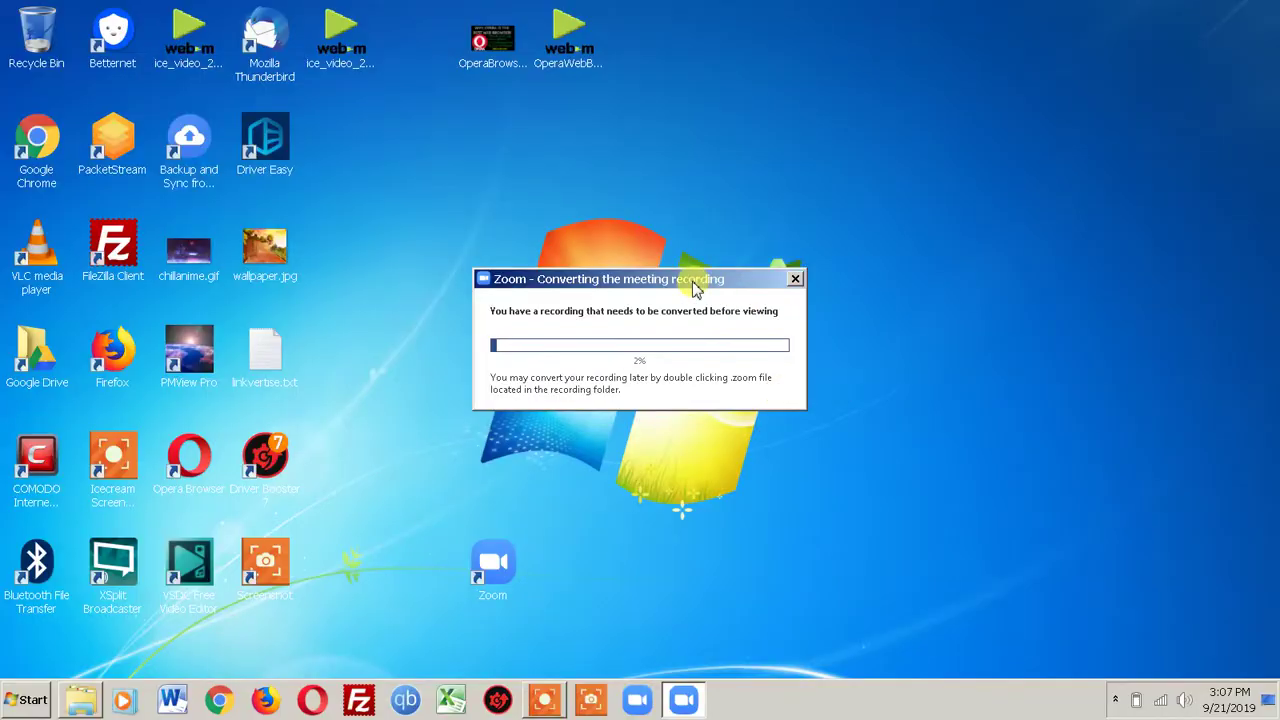
{"action": "left_click_drag", "start_coordinate": [693, 284], "coordinate": [826, 266]}
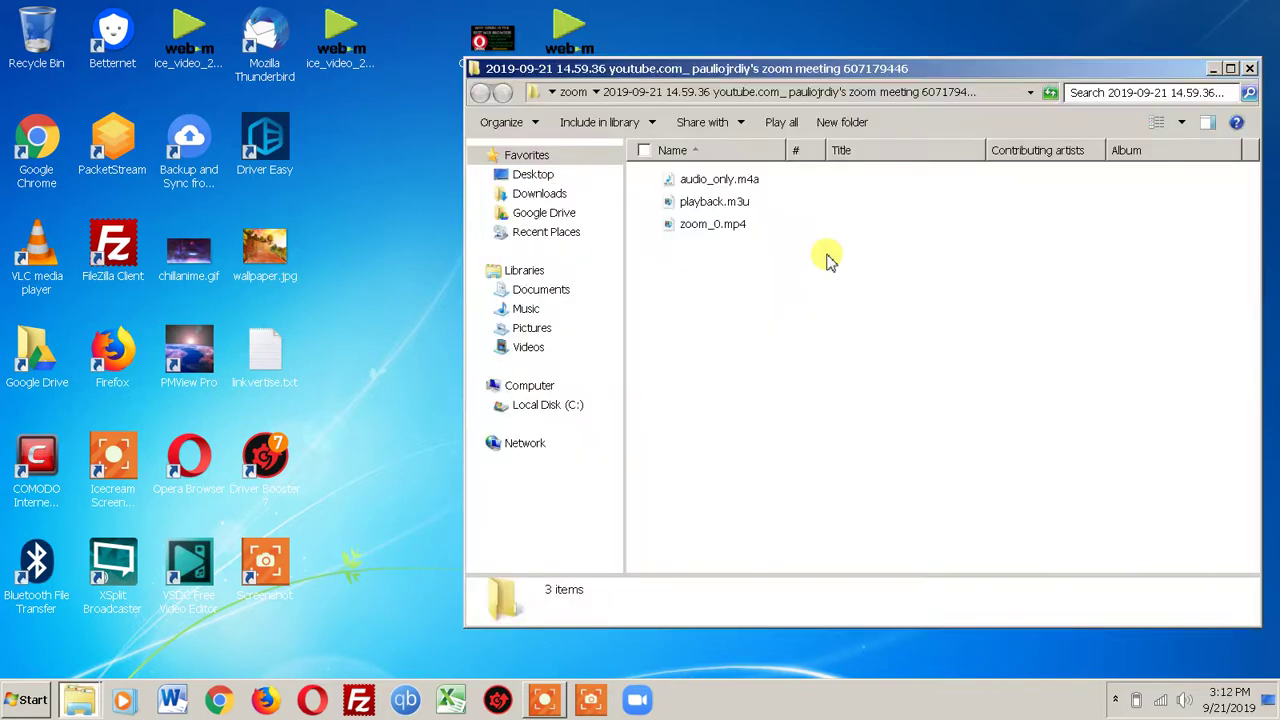
Check details of zoom_0.mp4 (28.6 MB, 00:07:39) and audio_only.m4a (00:07:39) in Explorer.
{"action": "left_click", "coordinate": [1200, 648]}
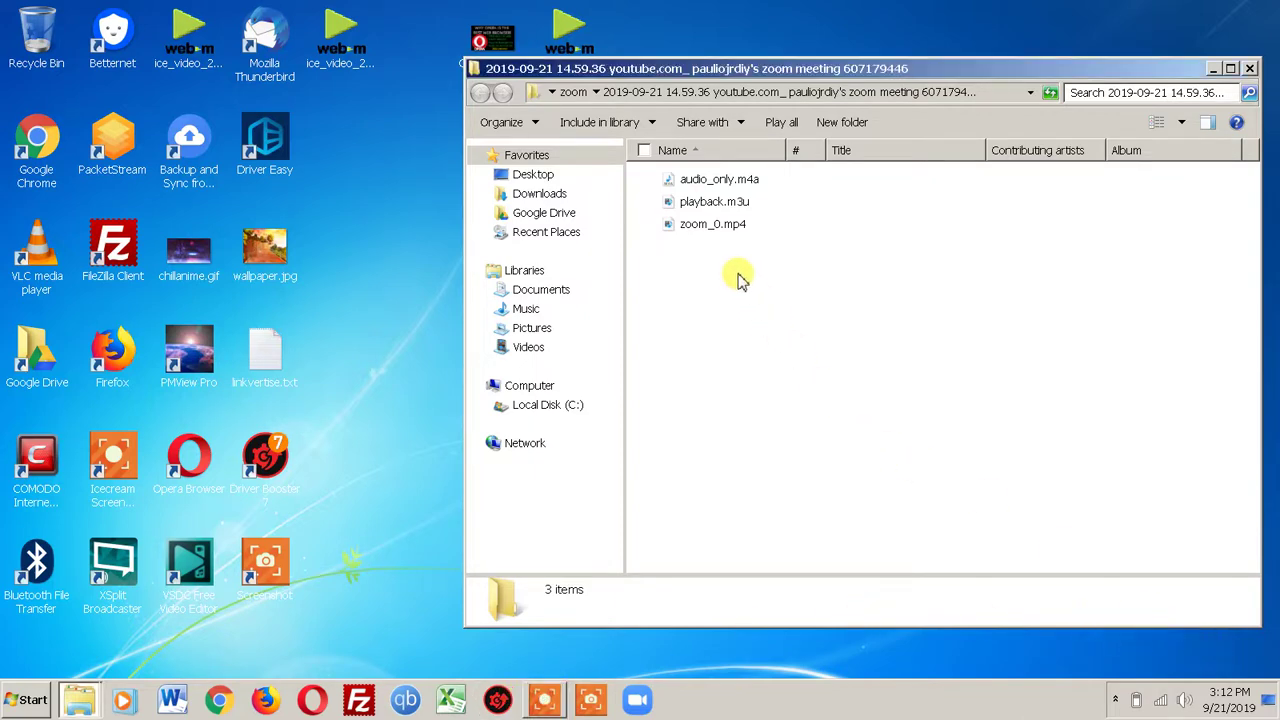
{"action": "left_click", "coordinate": [705, 228]}
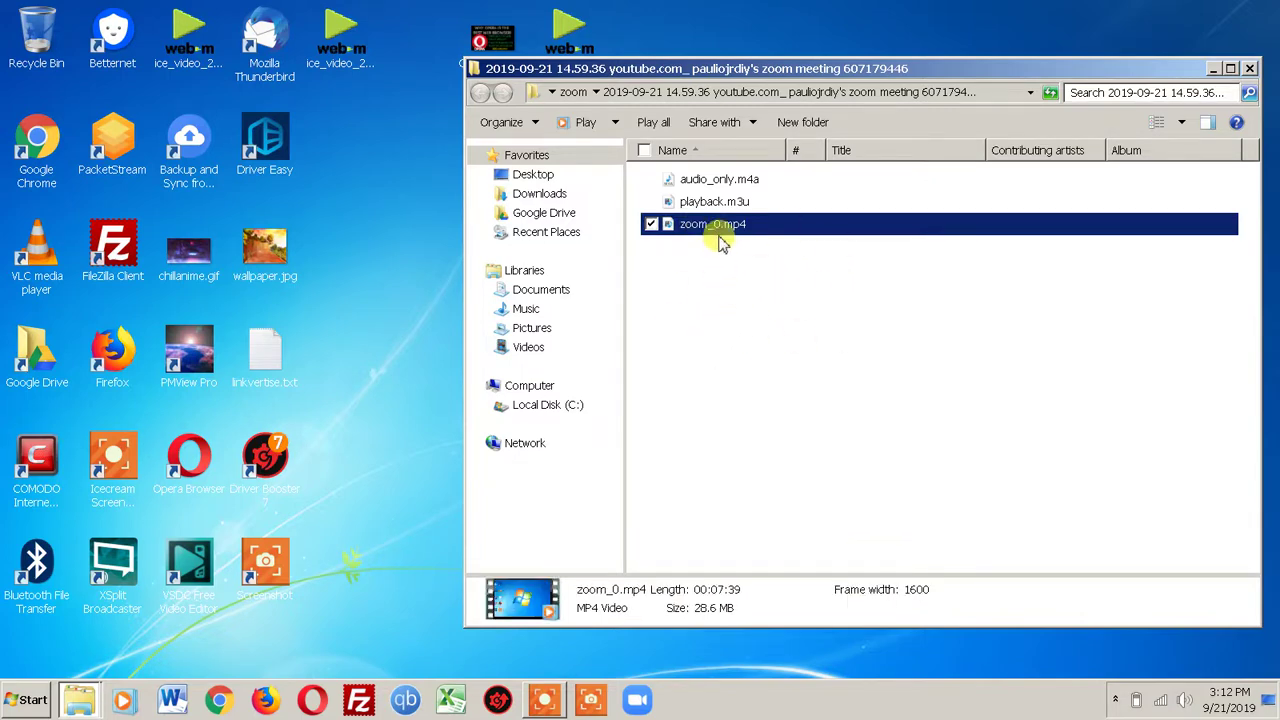
{"action": "left_click", "coordinate": [707, 186]}
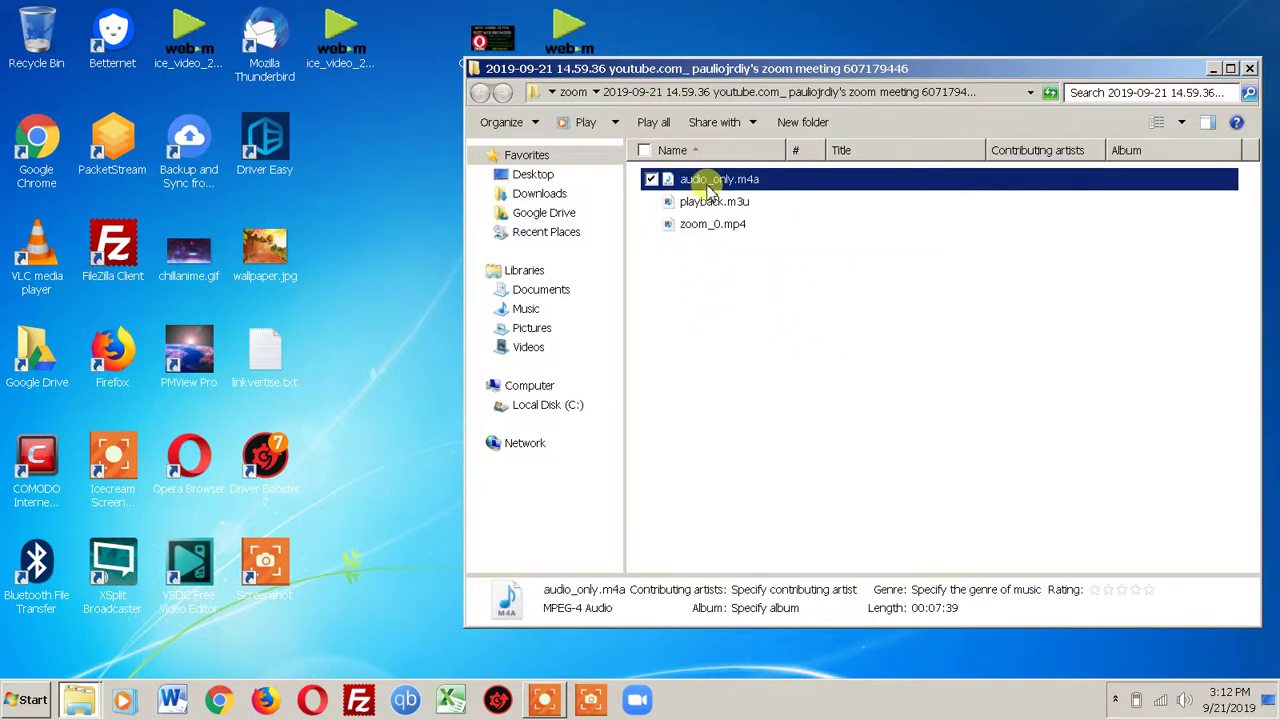